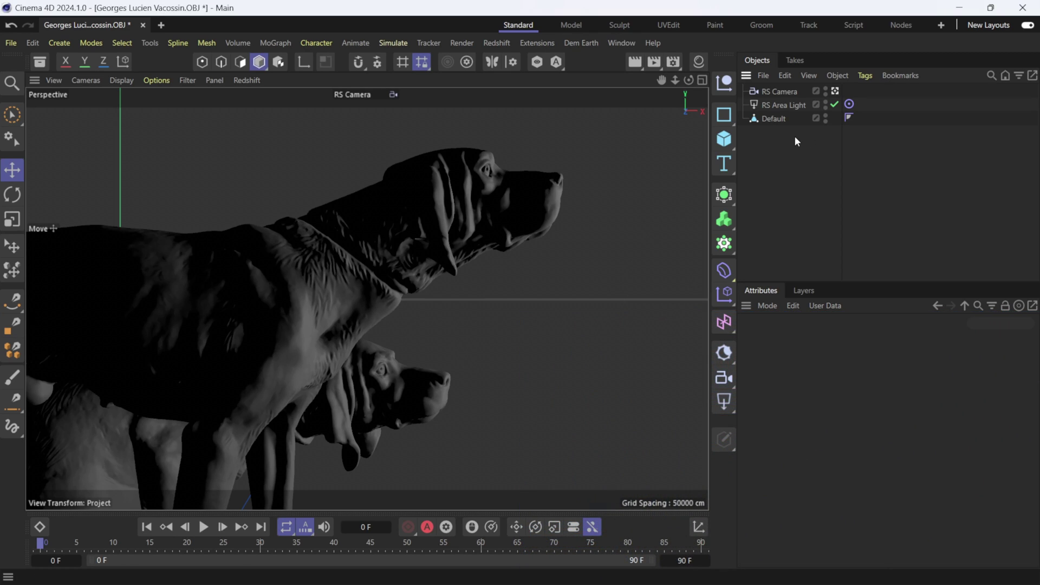
# Step: Inspect the Default dog object and RS Area Light, toggle the RS Camera view, and open the Material Manager
pyautogui.click(780, 119)
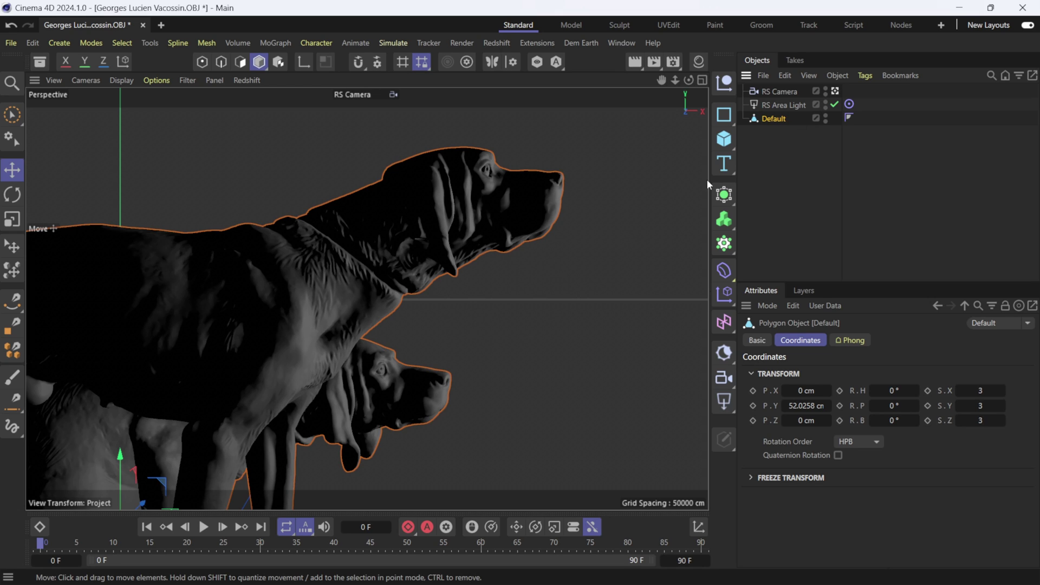
pyautogui.click(786, 157)
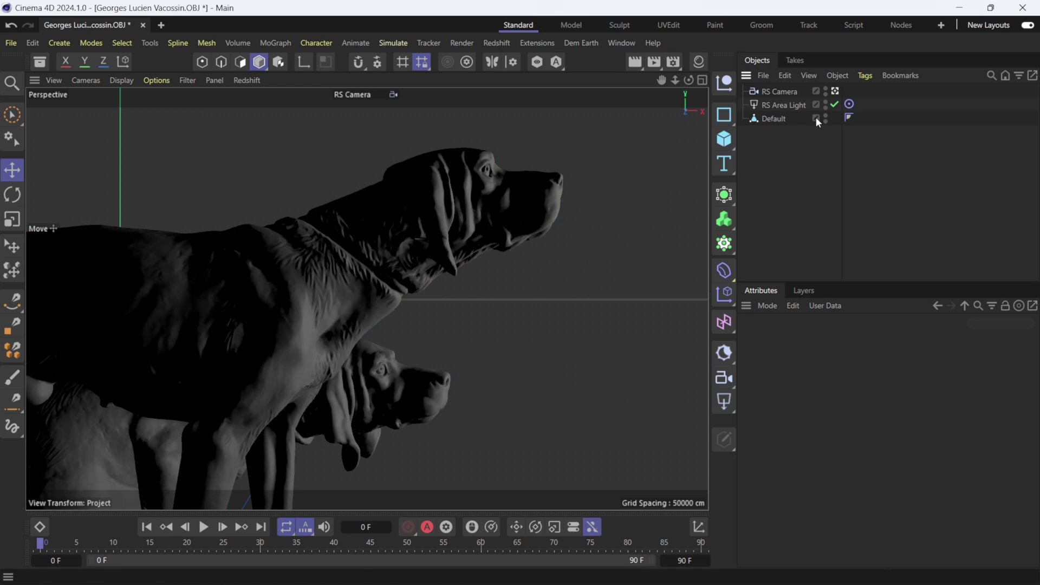
pyautogui.click(836, 91)
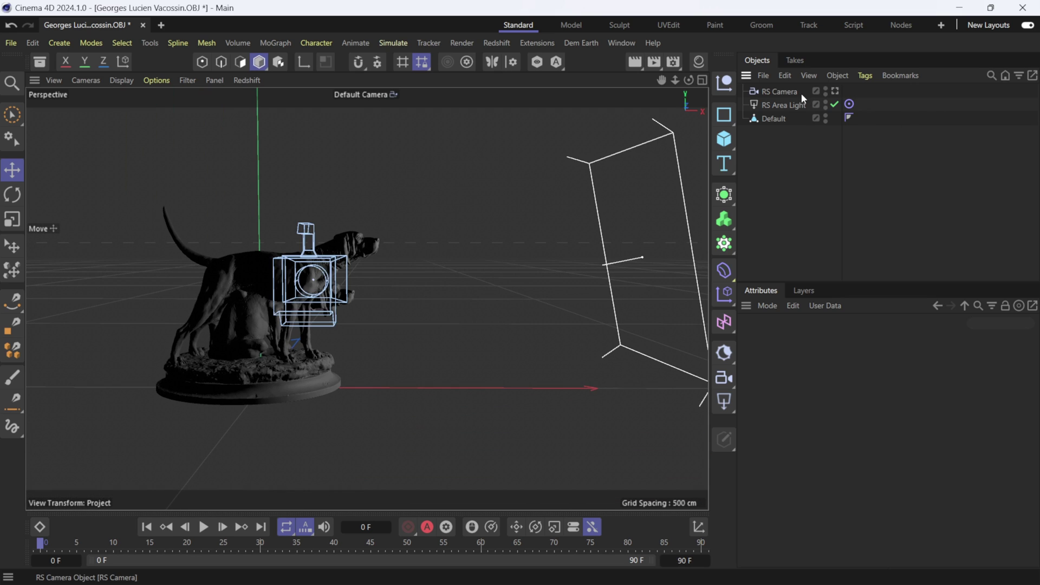
pyautogui.click(786, 105)
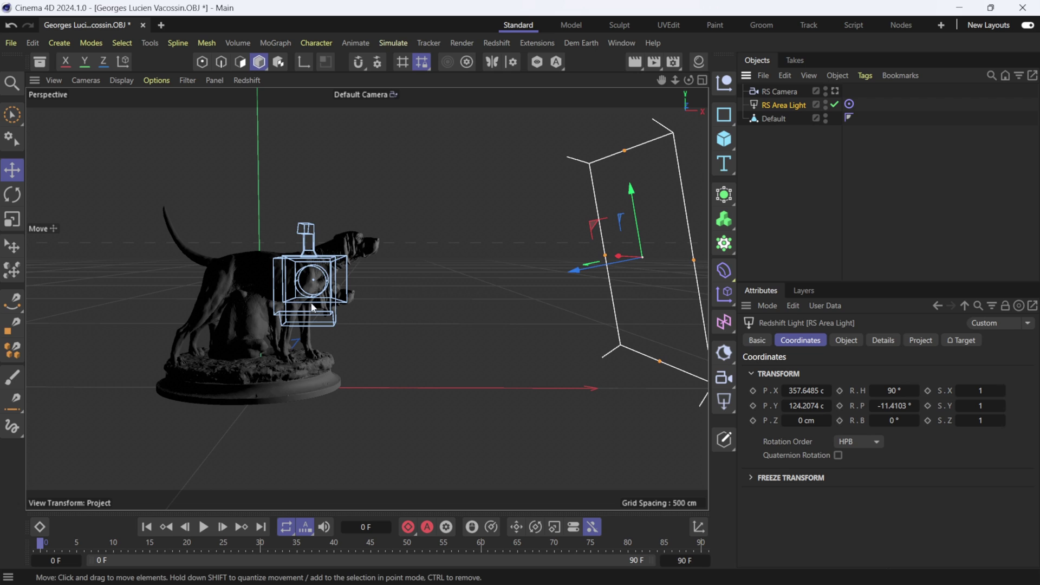
pyautogui.click(834, 91)
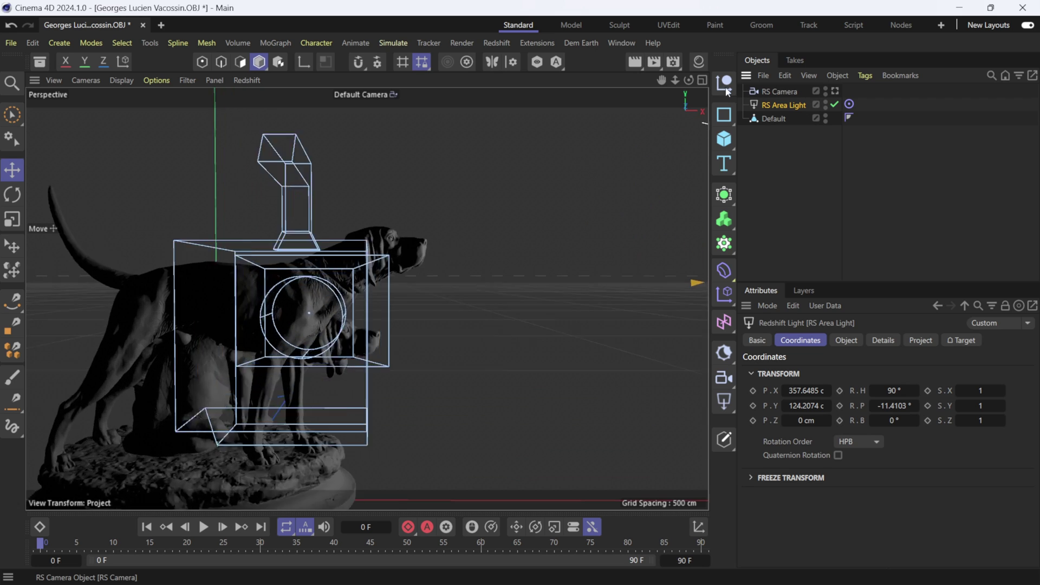
pyautogui.click(699, 63)
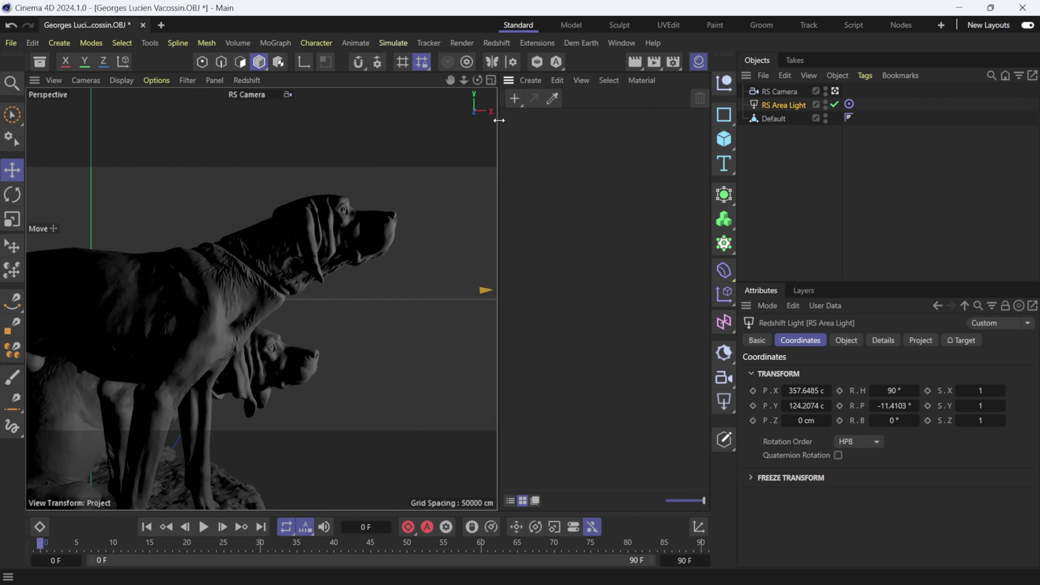
# Step: Create a new RS Standard material and open its node graph
pyautogui.click(529, 82)
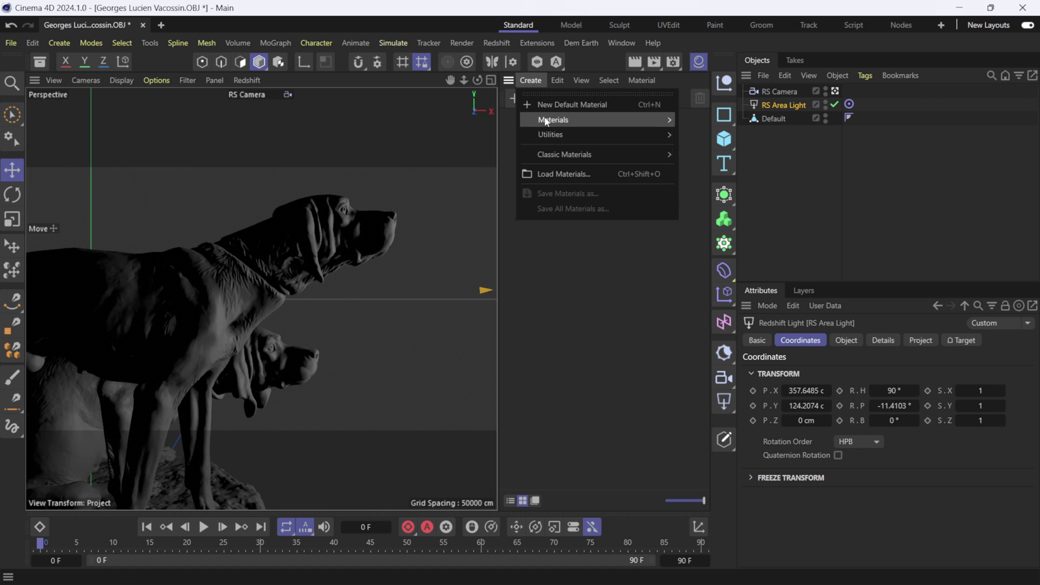
pyautogui.moveTo(546, 122)
pyautogui.click(706, 121)
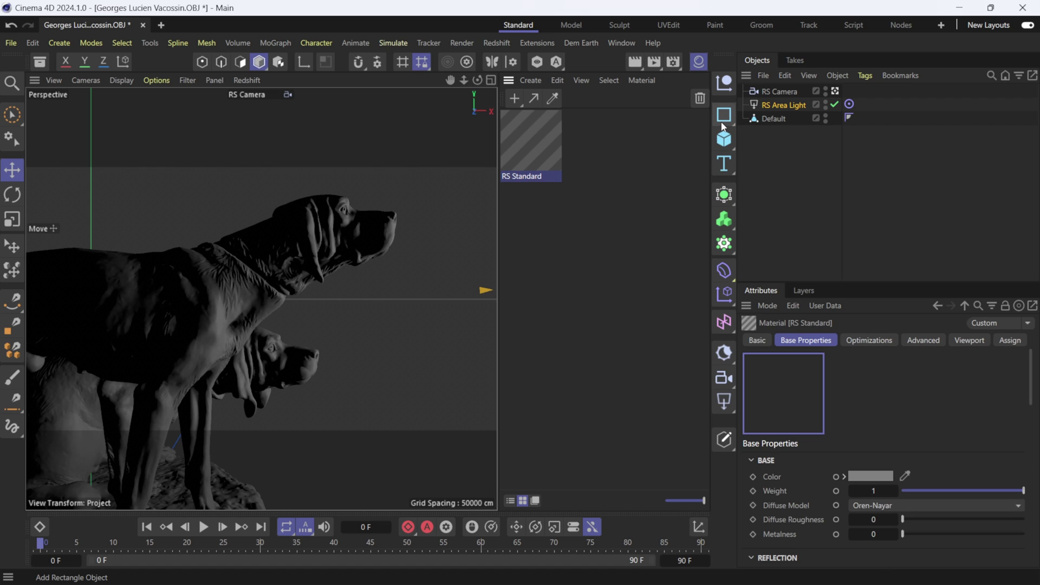
pyautogui.doubleClick(538, 145)
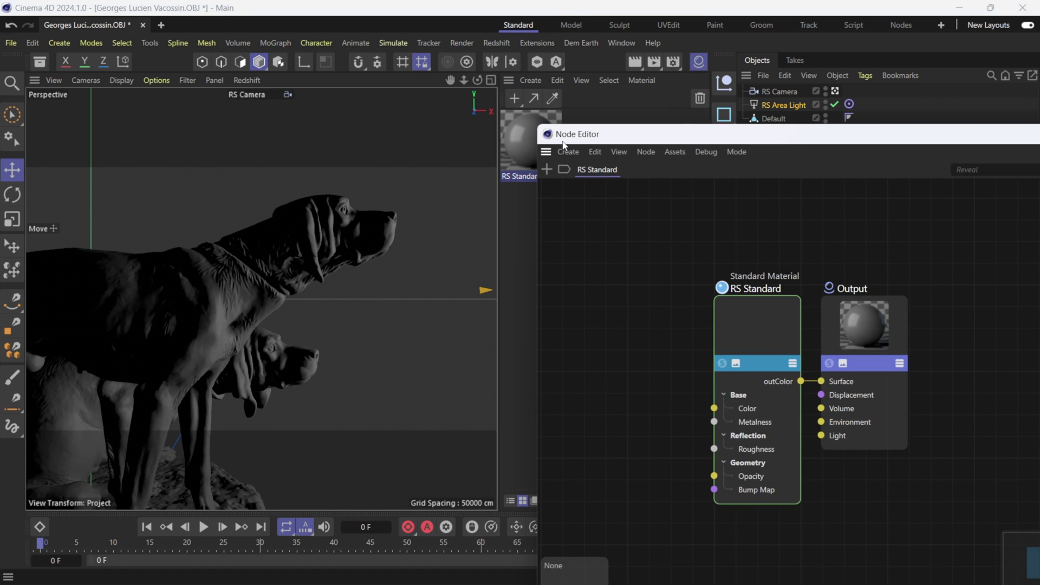
pyautogui.moveTo(785, 135); pyautogui.dragTo(397, 72)
# Step: Raise the RS Standard node's Subsurface Weight from 0 to 1
pyautogui.moveTo(322, 259); pyautogui.dragTo(296, 252)
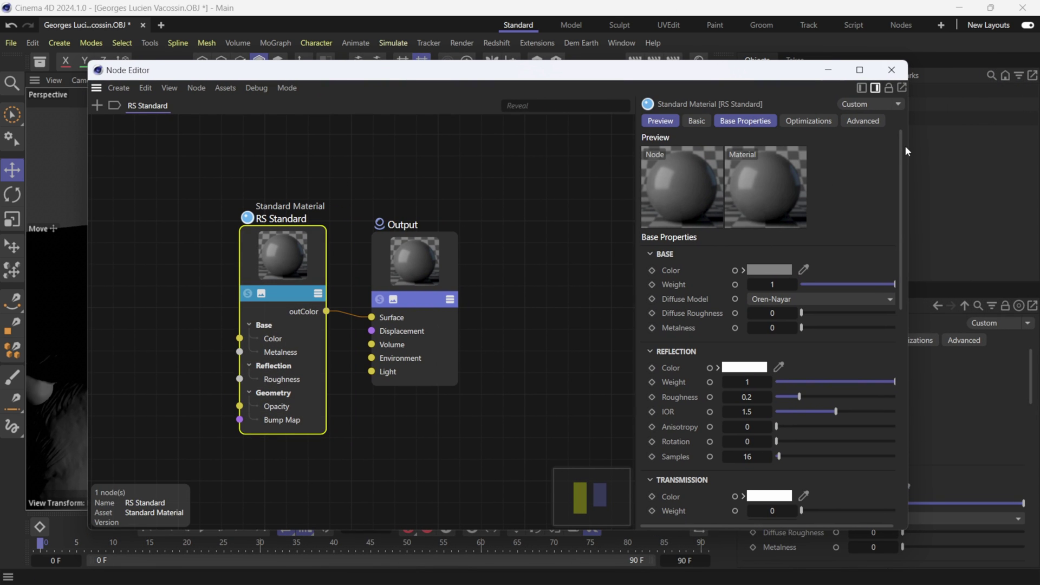
pyautogui.moveTo(902, 148); pyautogui.dragTo(927, 265)
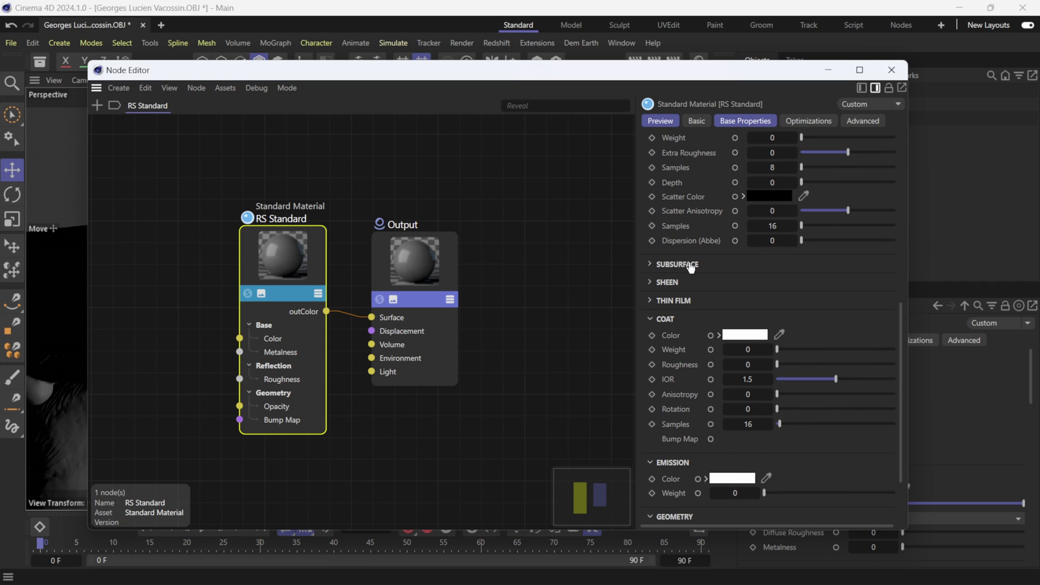
pyautogui.click(668, 271)
pyautogui.moveTo(787, 294); pyautogui.dragTo(909, 293)
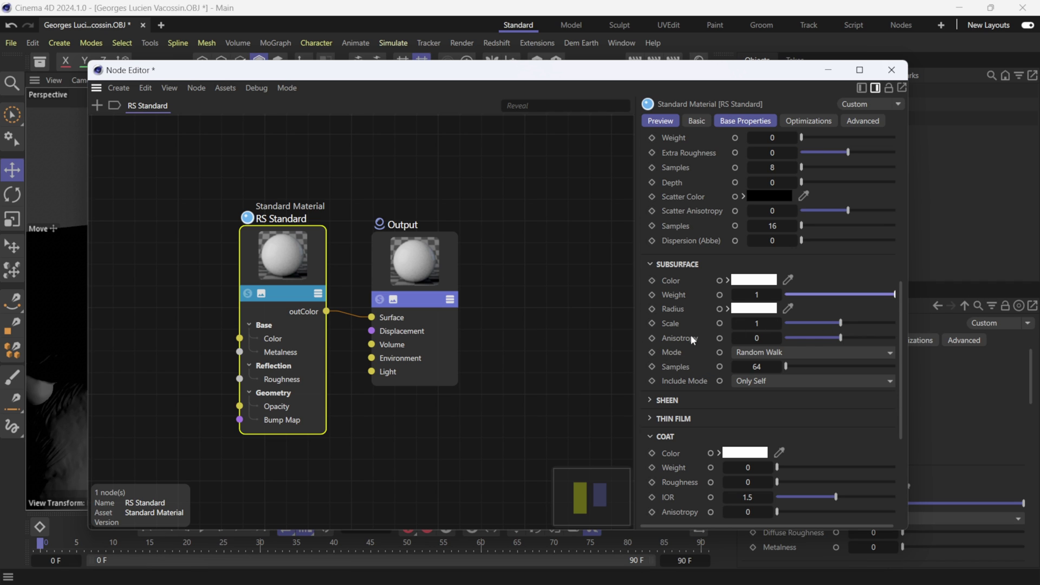
pyautogui.moveTo(648, 75); pyautogui.dragTo(526, 400)
pyautogui.click(699, 63)
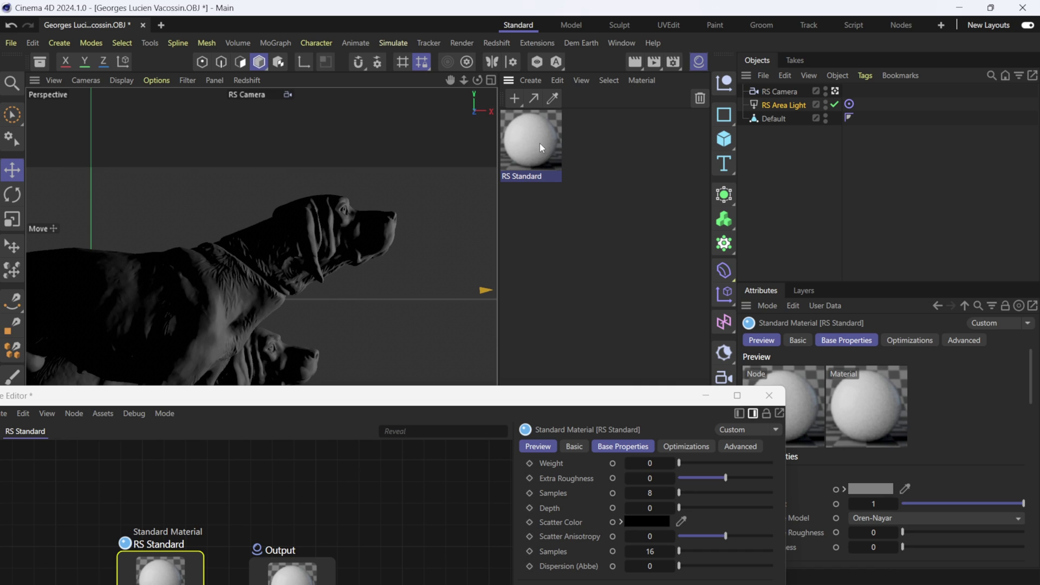
# Step: Apply RS Standard to the Default dog object and render it in the Redshift RenderView
pyautogui.moveTo(775, 123); pyautogui.dragTo(774, 119)
pyautogui.click(699, 62)
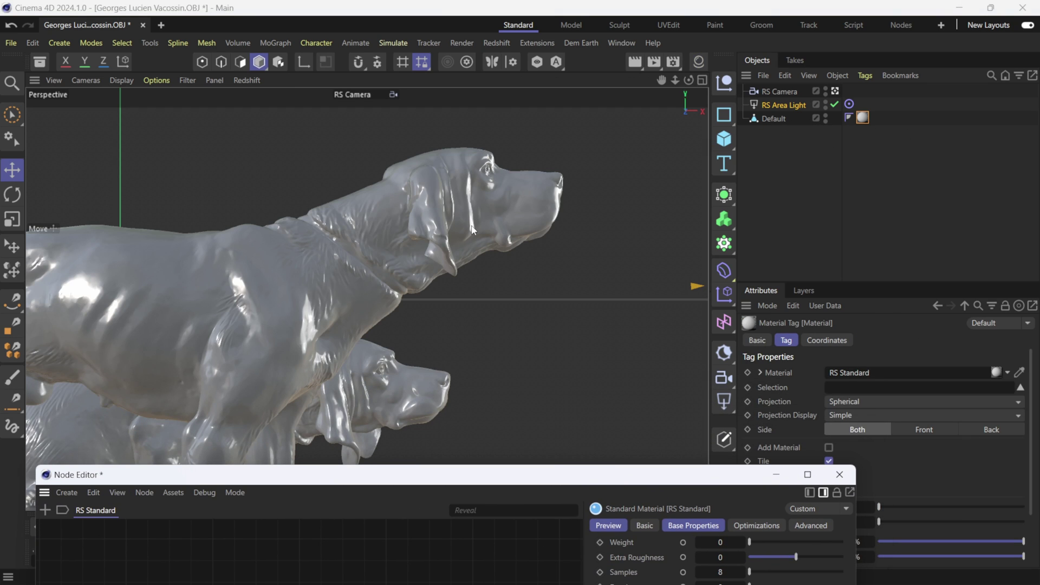
pyautogui.click(497, 43)
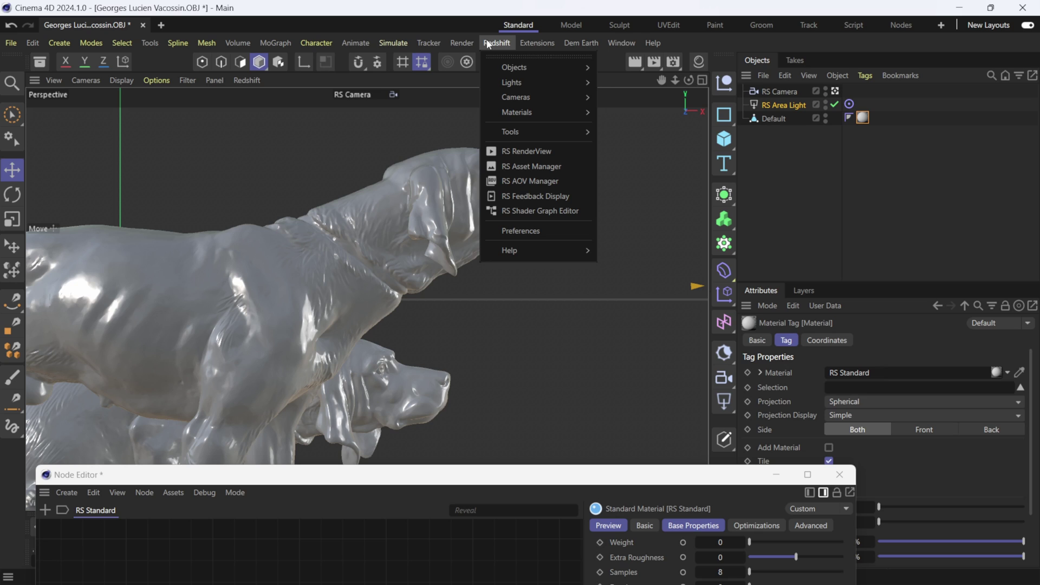
pyautogui.click(538, 152)
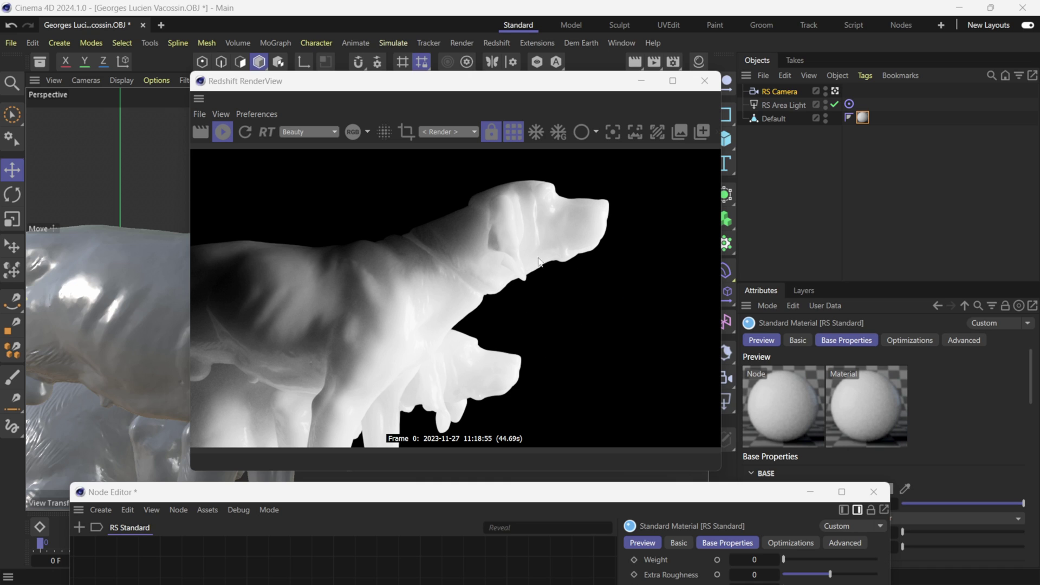
pyautogui.moveTo(730, 503); pyautogui.dragTo(689, 101)
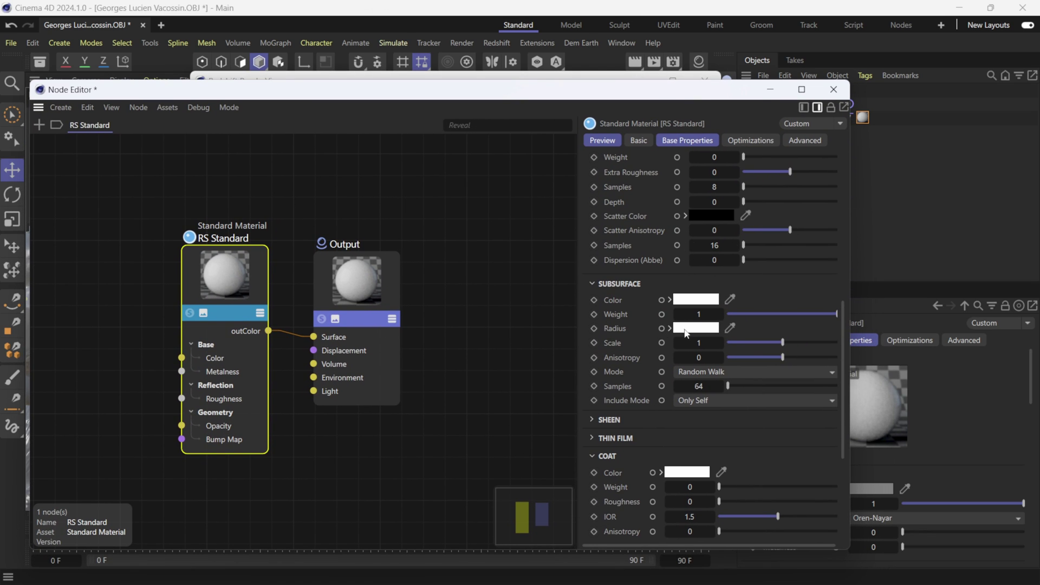
# Step: Set the RS Standard Subsurface Radius colour to blue
pyautogui.click(696, 327)
pyautogui.click(618, 407)
pyautogui.click(594, 378)
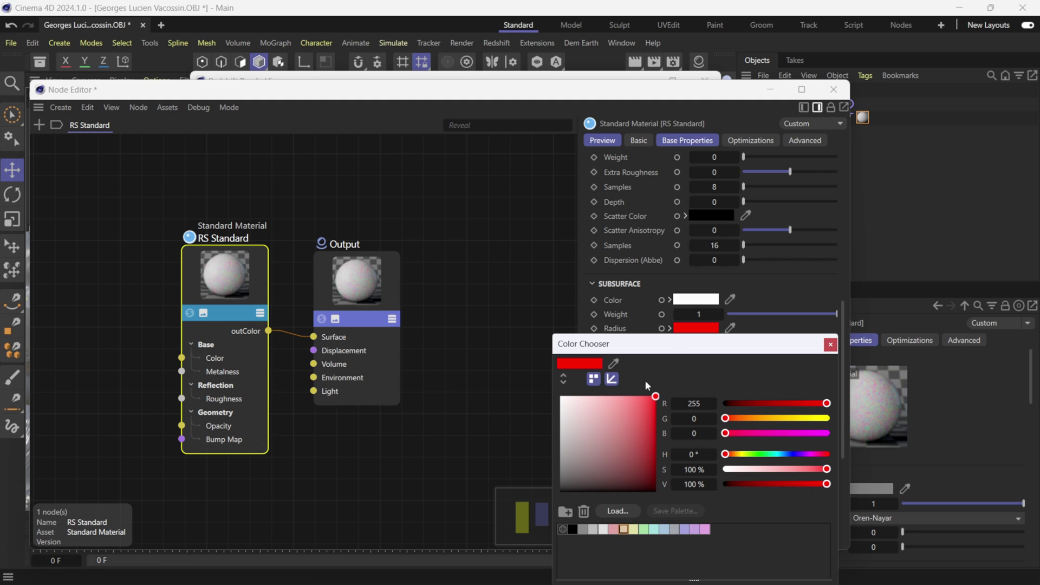
pyautogui.moveTo(674, 348); pyautogui.dragTo(606, 223)
pyautogui.moveTo(639, 276); pyautogui.dragTo(644, 356)
pyautogui.click(762, 220)
# Step: Set the Subsurface Color to a light pink and close the Node Editor
pyautogui.click(696, 299)
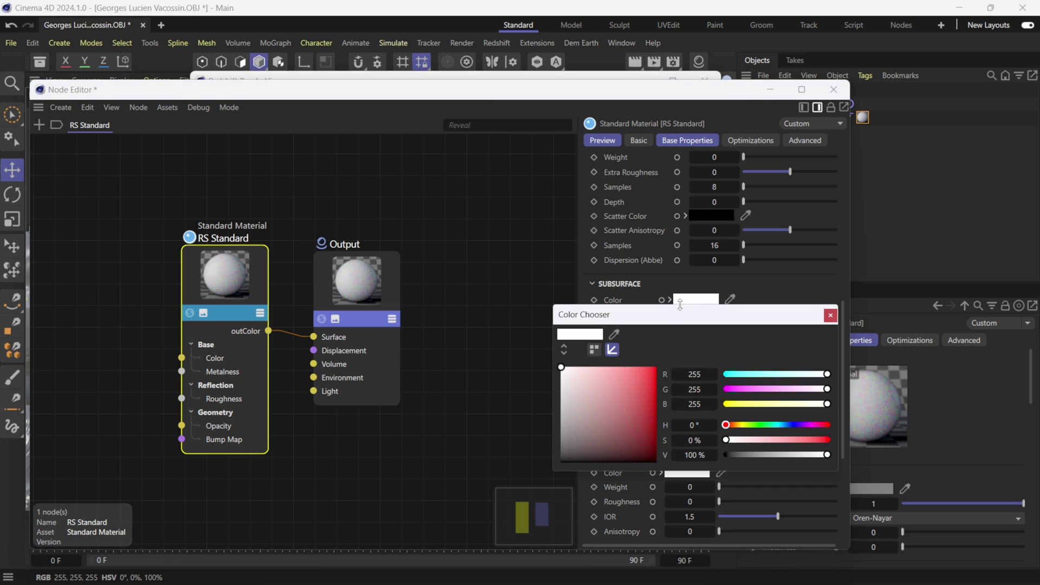
pyautogui.click(654, 367)
pyautogui.click(594, 350)
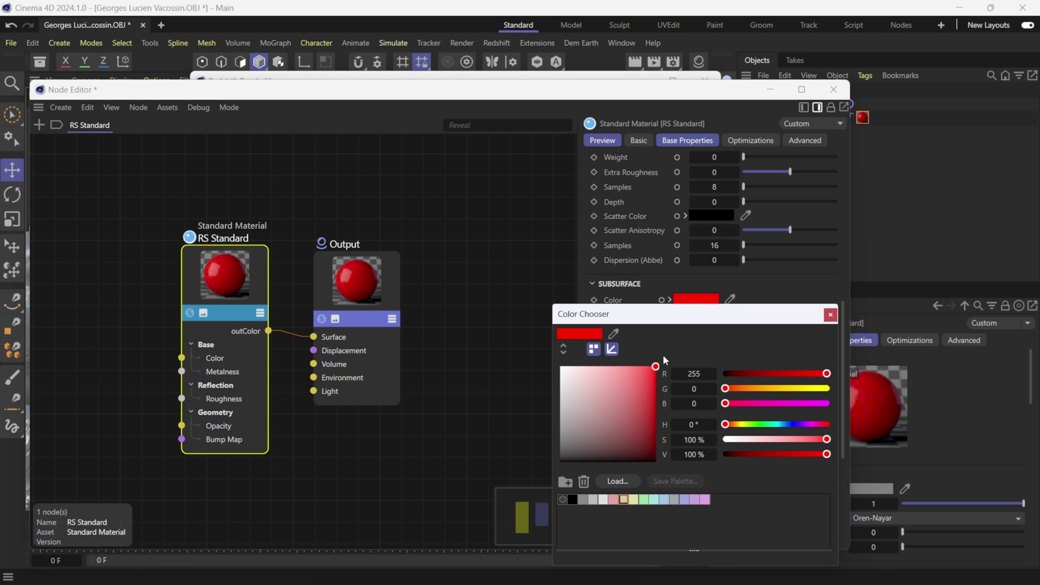
pyautogui.click(563, 348)
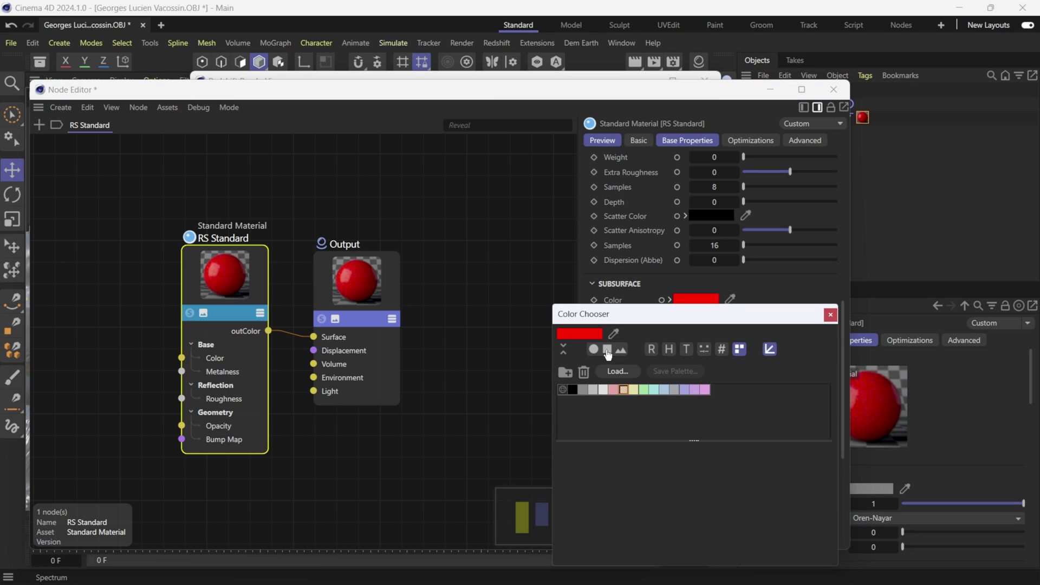
pyautogui.click(607, 349)
pyautogui.click(706, 426)
pyautogui.click(707, 476)
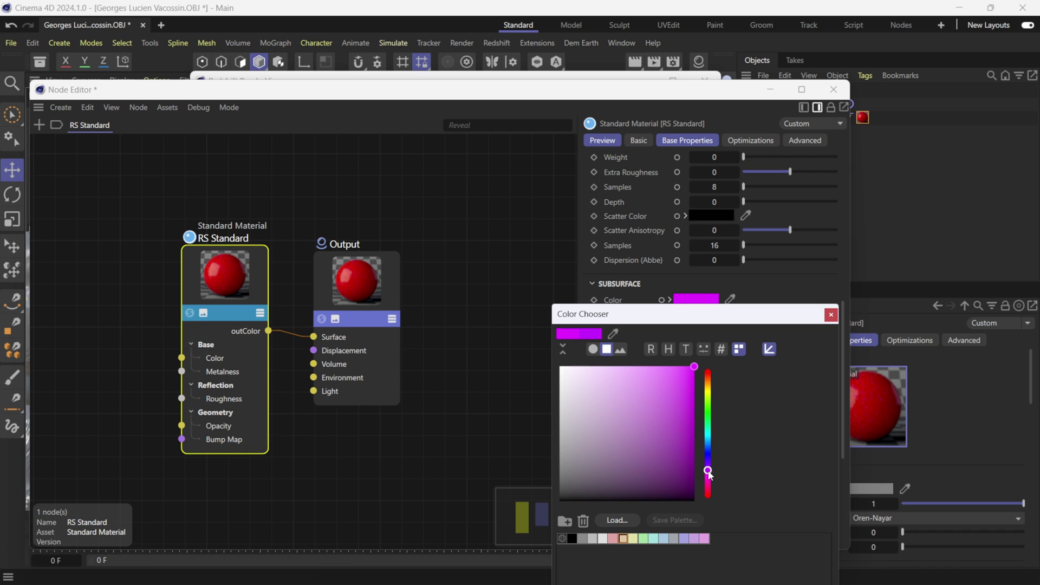
pyautogui.click(669, 367)
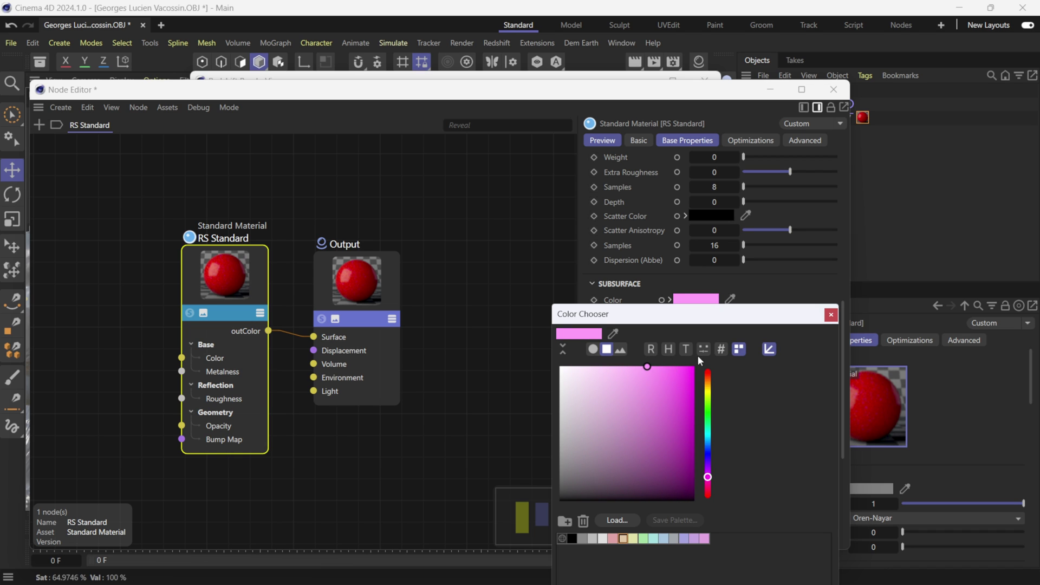
pyautogui.click(830, 315)
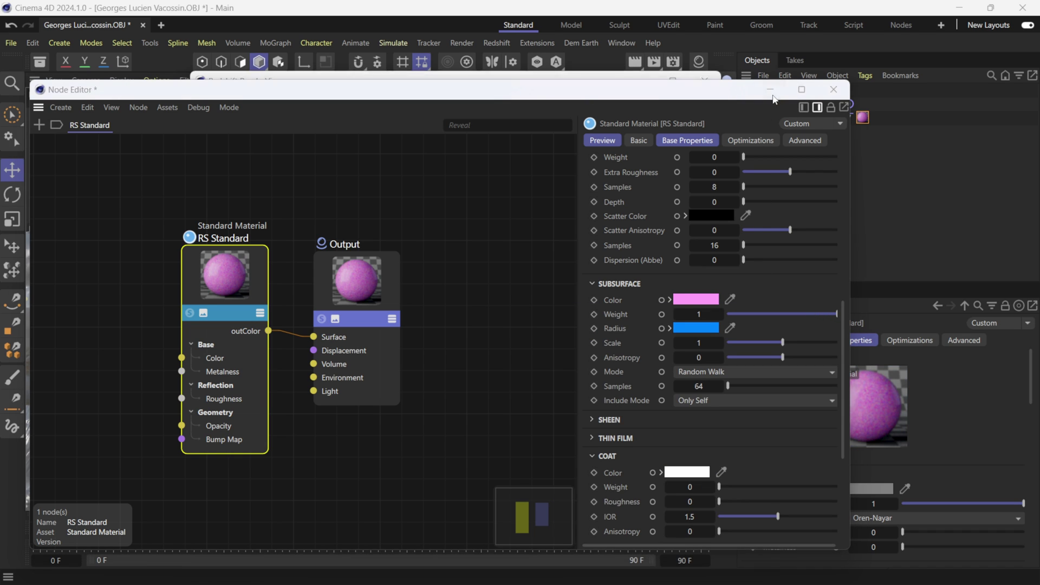
pyautogui.click(834, 89)
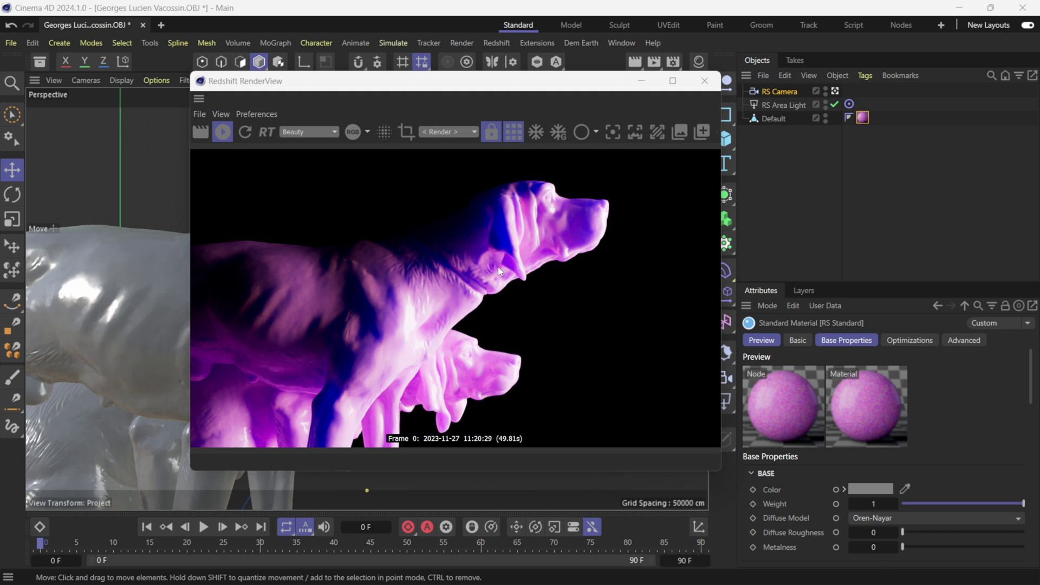
# Step: Close the Redshift RenderView, deselect all objects, and enlarge the Attributes panel
pyautogui.click(704, 82)
pyautogui.click(781, 180)
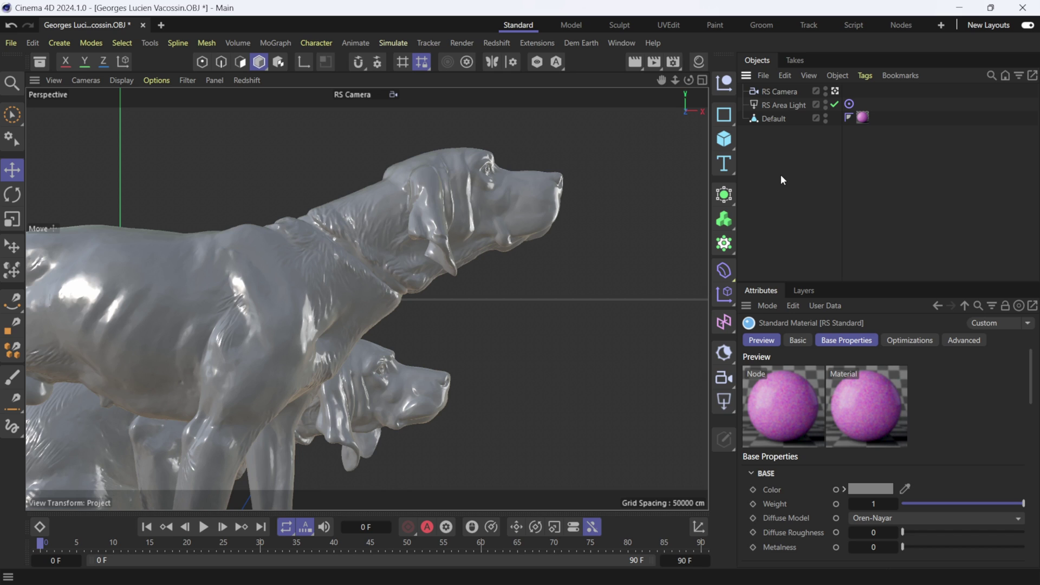
pyautogui.moveTo(835, 285); pyautogui.dragTo(848, 200)
# Step: Enable Cineware polygon and material caches at 4096 width/height with 16 Bit/Channel depth
pyautogui.click(837, 294)
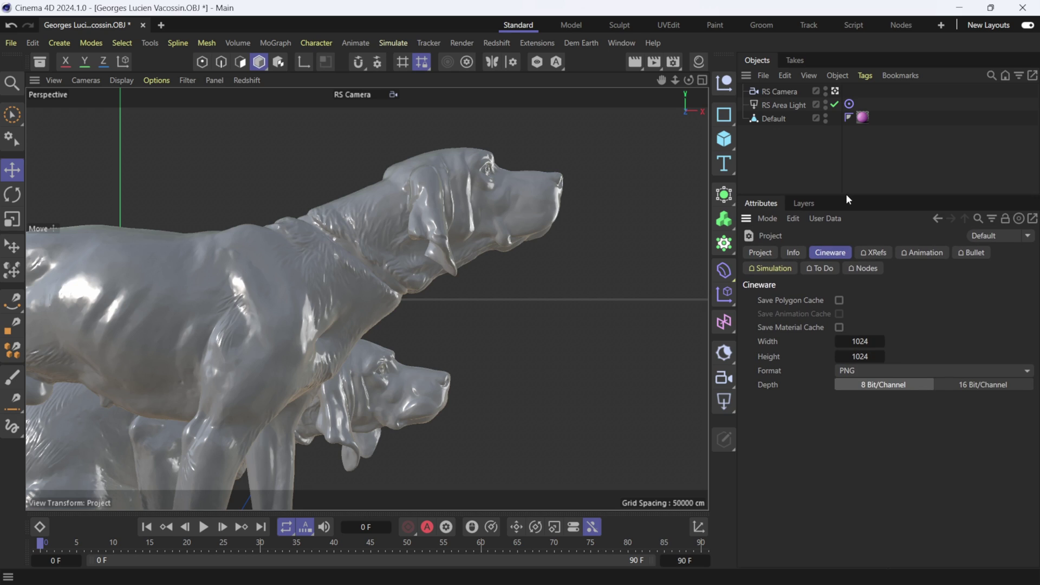
pyautogui.click(842, 301)
pyautogui.click(839, 329)
pyautogui.click(860, 341)
pyautogui.write('4096')
pyautogui.click(861, 355)
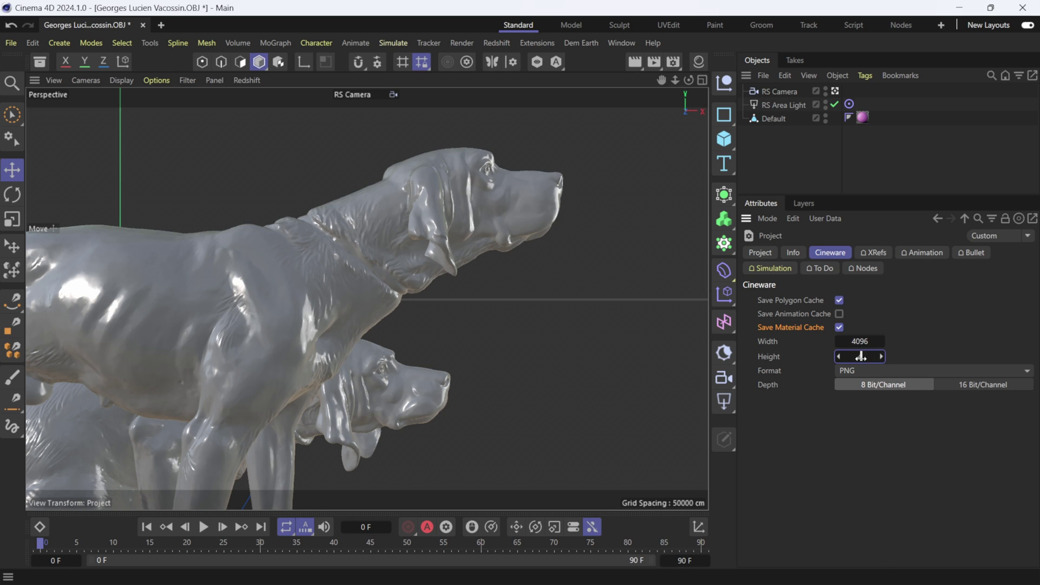
pyautogui.click(977, 386)
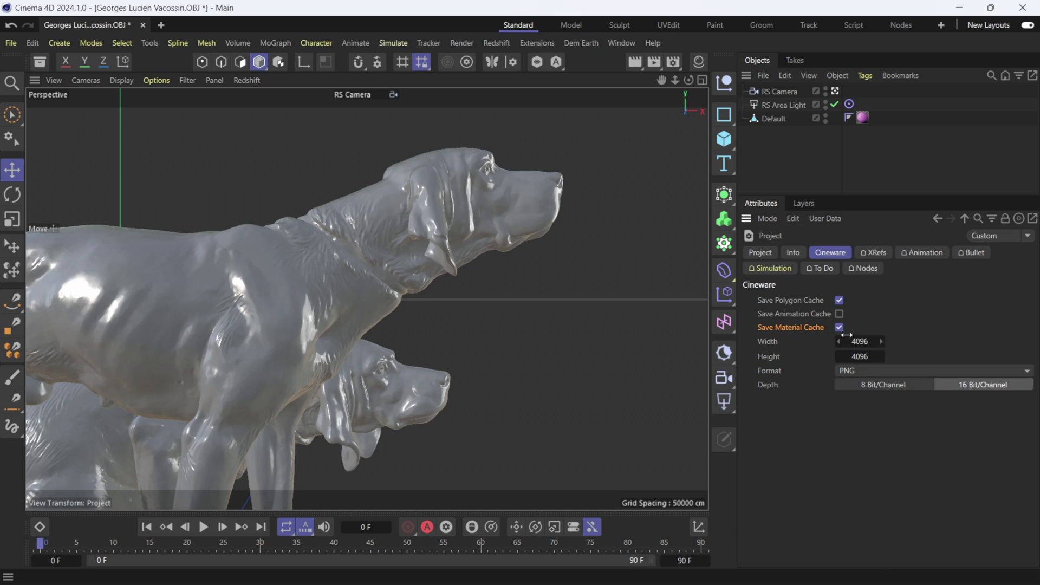
# Step: Change the project's end frame from 90 F to 1 F
pyautogui.click(686, 561)
pyautogui.write('1')
pyautogui.press('Return')
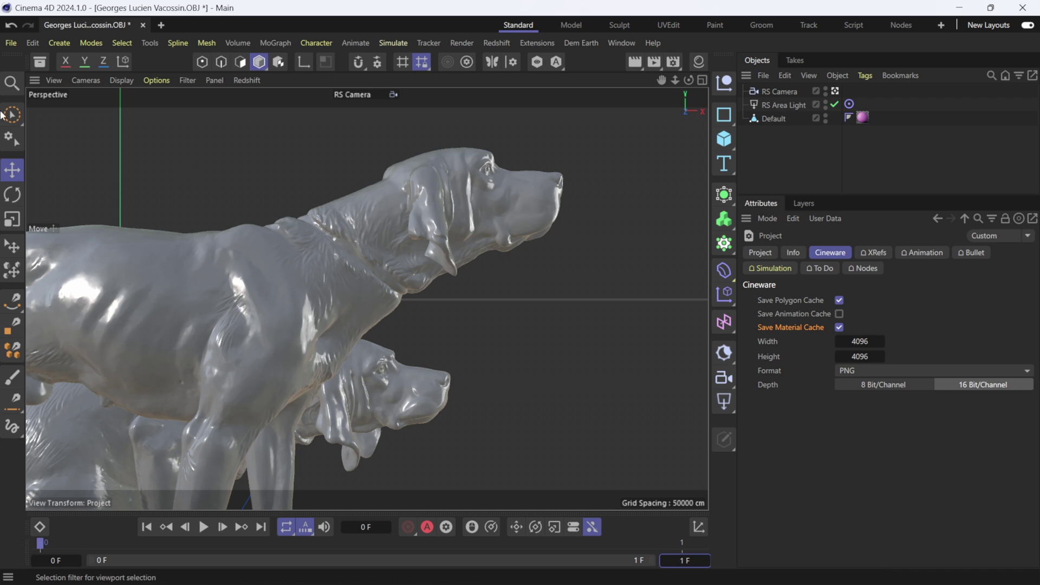
# Step: Save the project as a .c4d file in the Downloads model folder
pyautogui.click(11, 44)
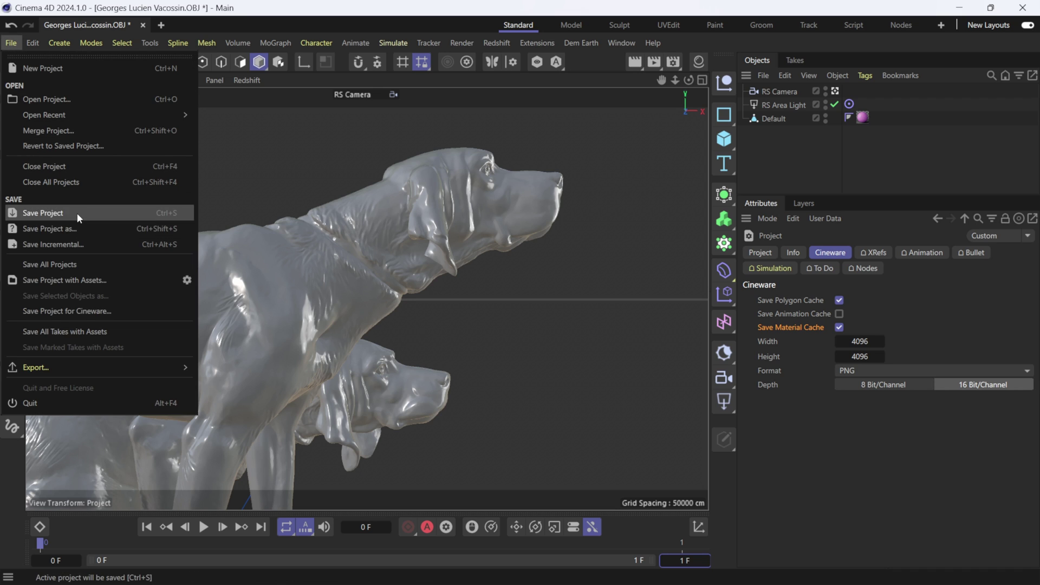
pyautogui.click(44, 213)
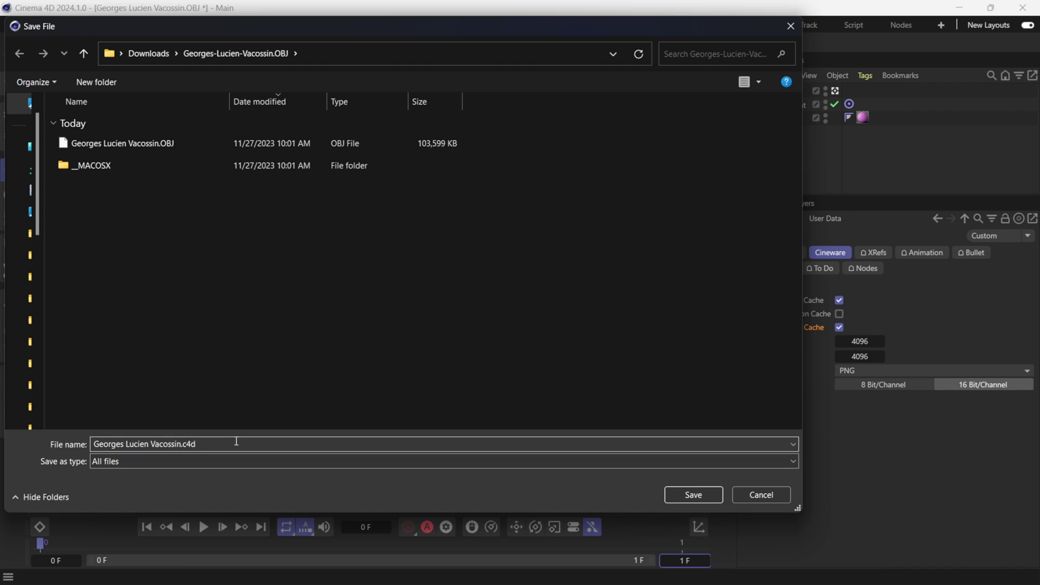
pyautogui.click(701, 494)
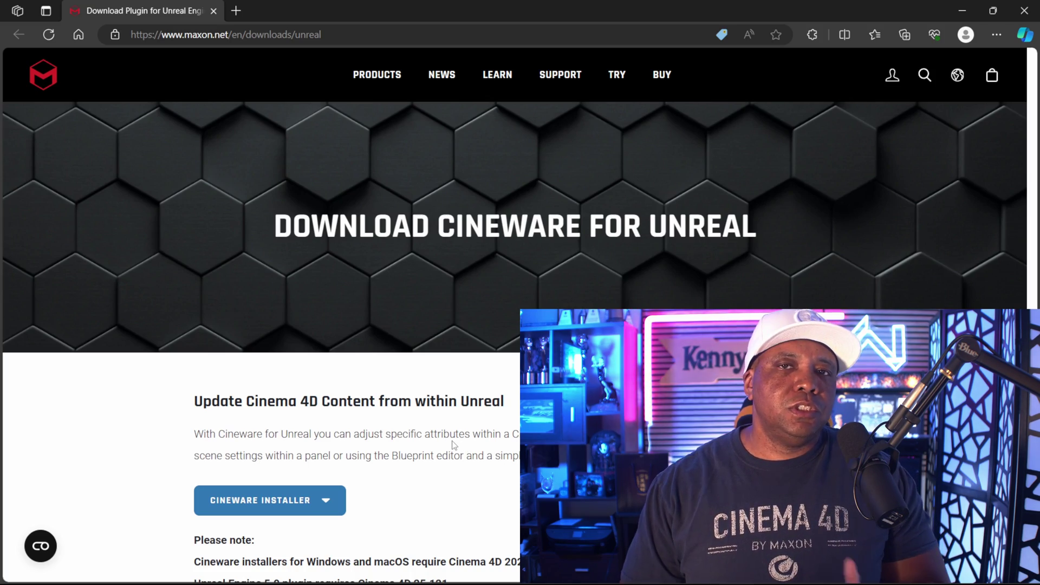
# Step: Browse Maxon's Cineware for Unreal download page, then switch to Unreal's Edit menu
pyautogui.click(388, 81)
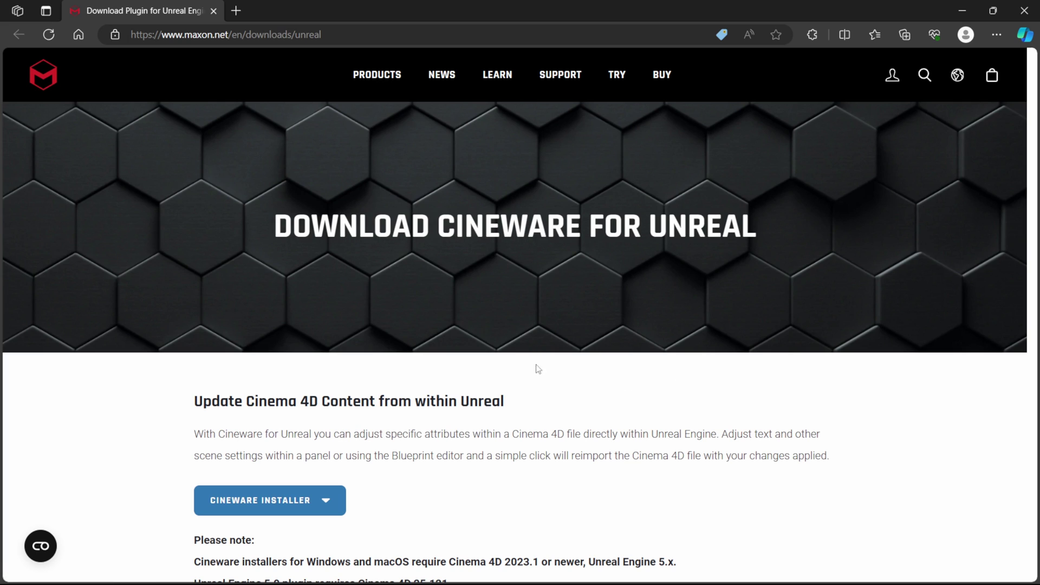
pyautogui.scroll(-2, 525, 377)
pyautogui.scroll(-2, 575, 353)
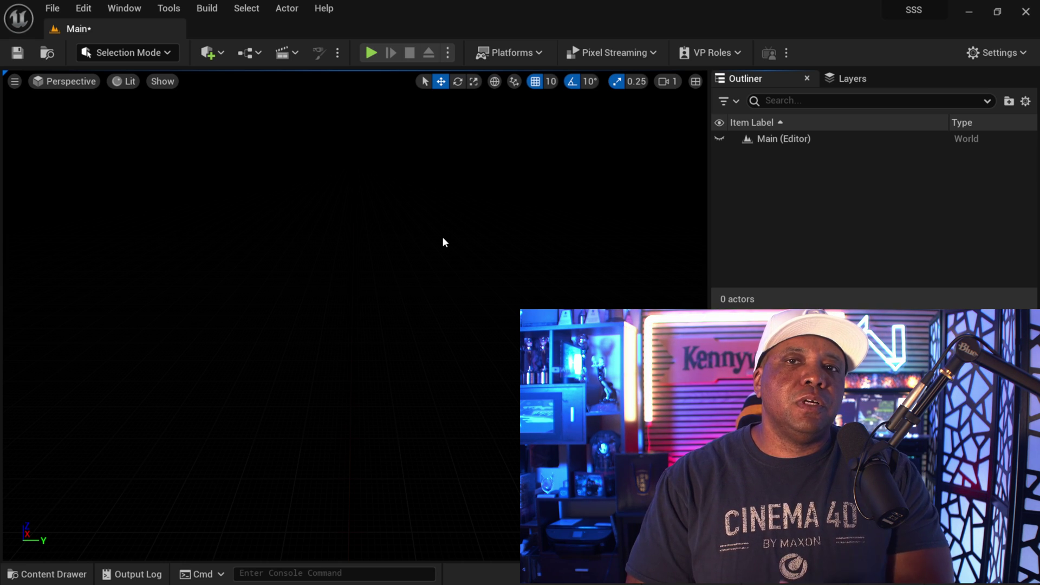
pyautogui.click(94, 8)
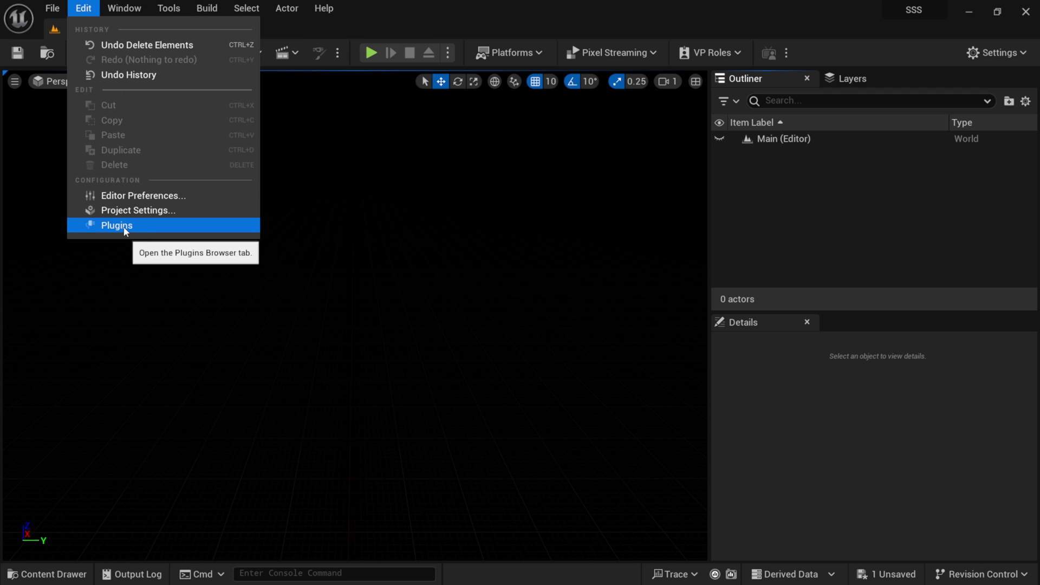
pyautogui.click(122, 226)
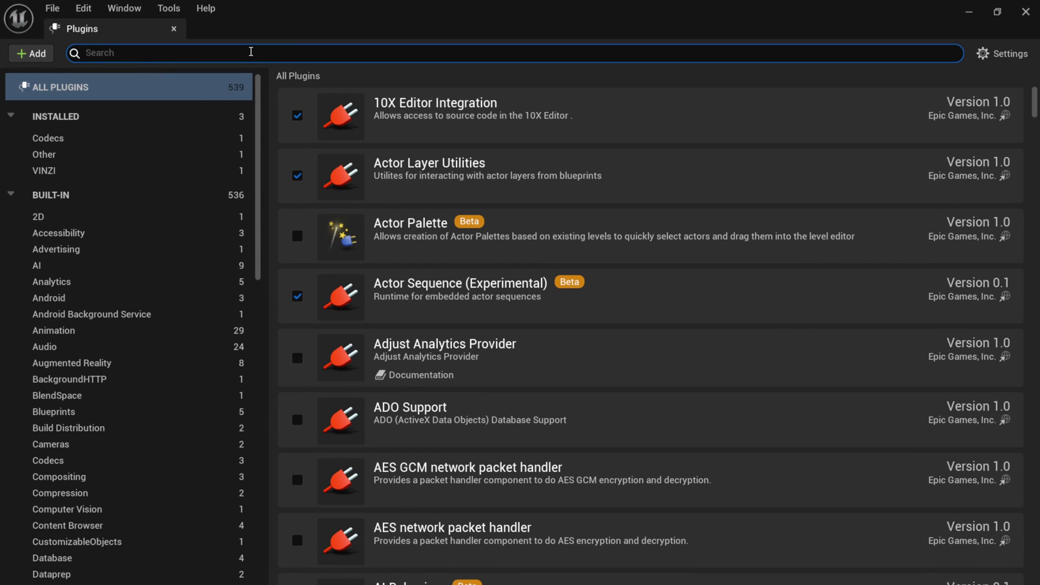
pyautogui.write('cinema')
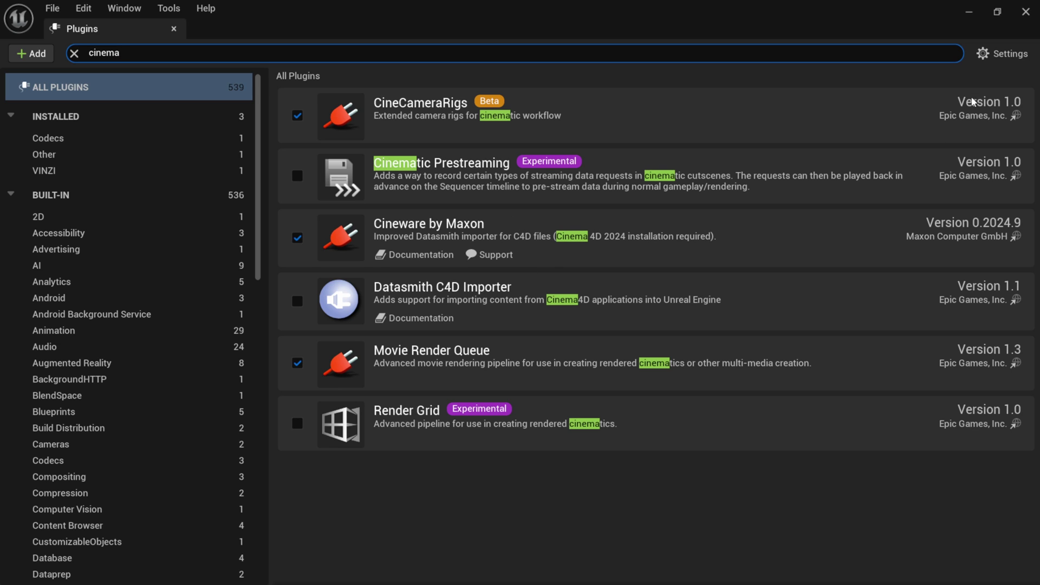
pyautogui.click(1026, 11)
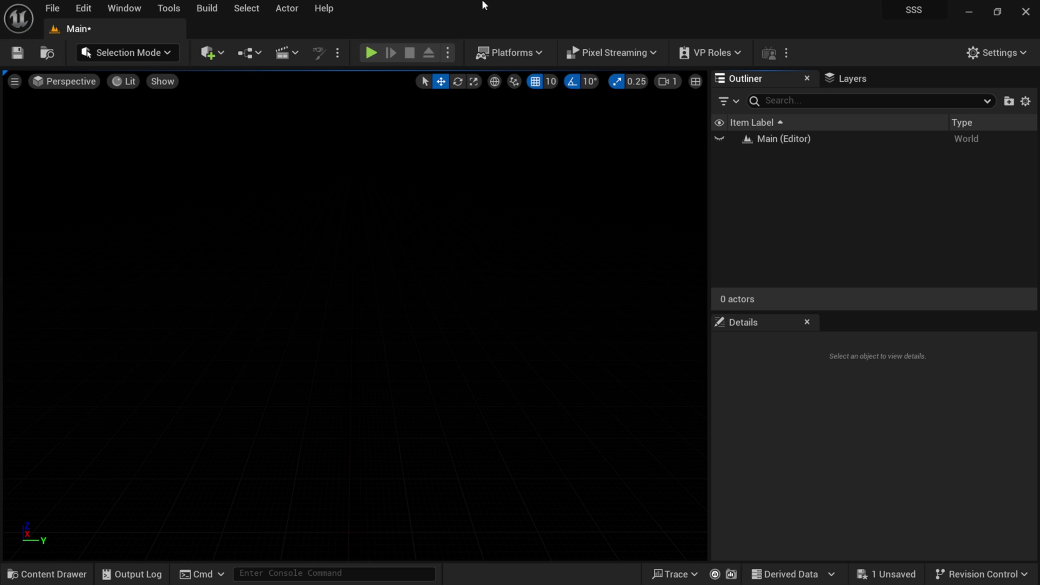
# Step: Import Georges Lucien Vacossin.c4d via Datasmith File Import into the Content folder
pyautogui.click(209, 54)
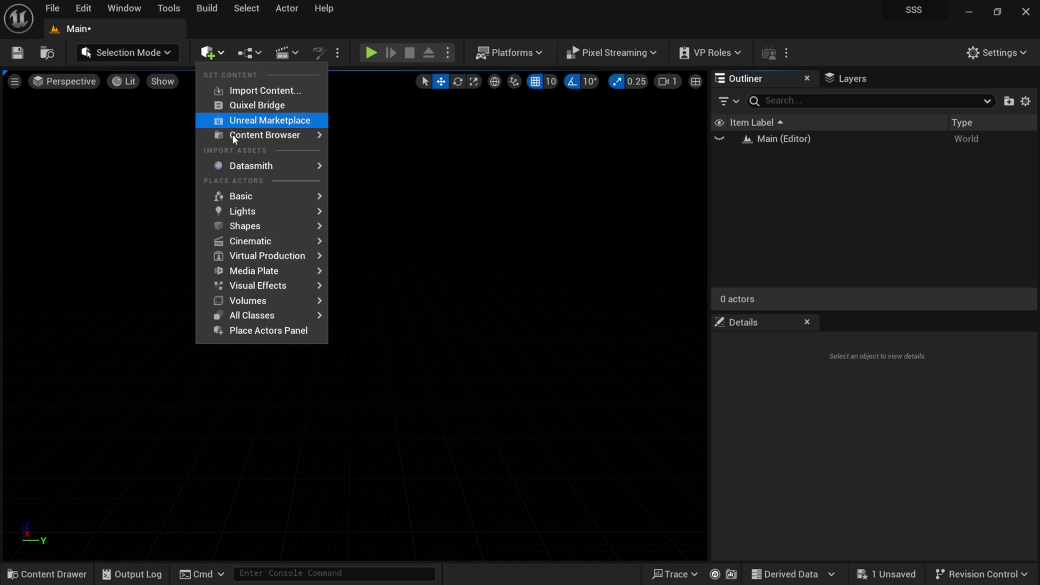
pyautogui.moveTo(272, 166)
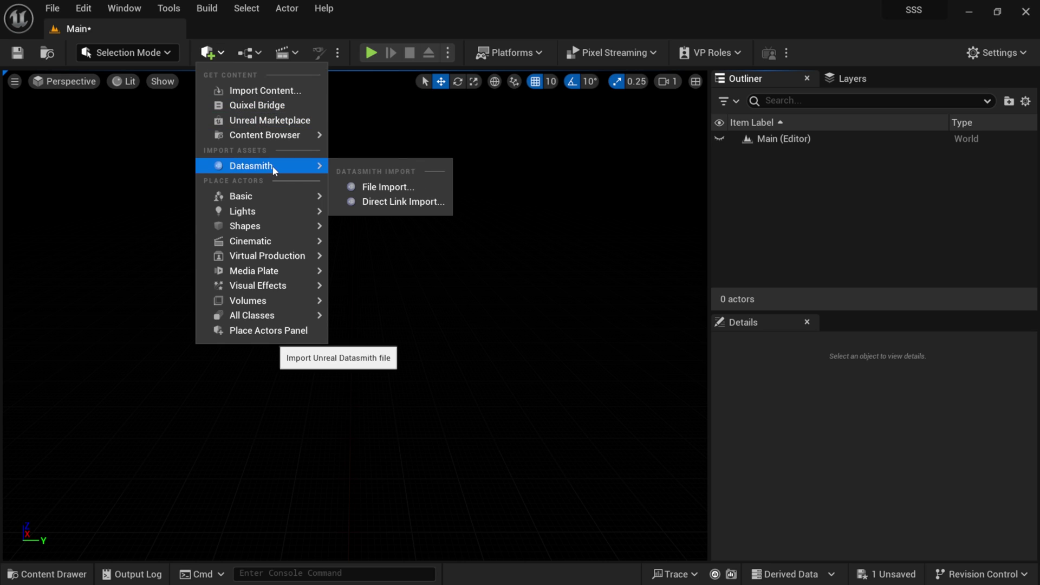
pyautogui.click(382, 187)
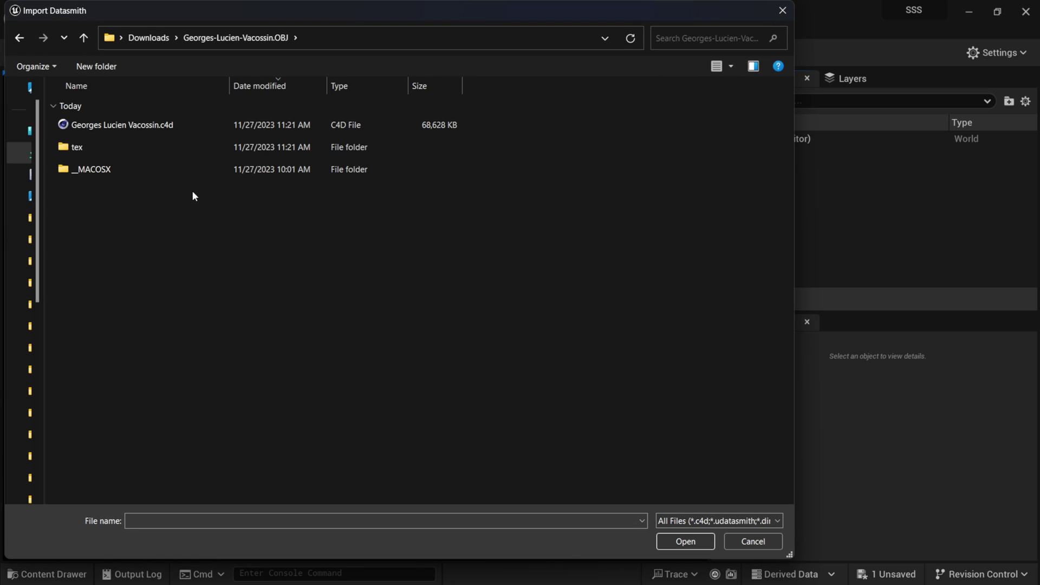
pyautogui.click(170, 129)
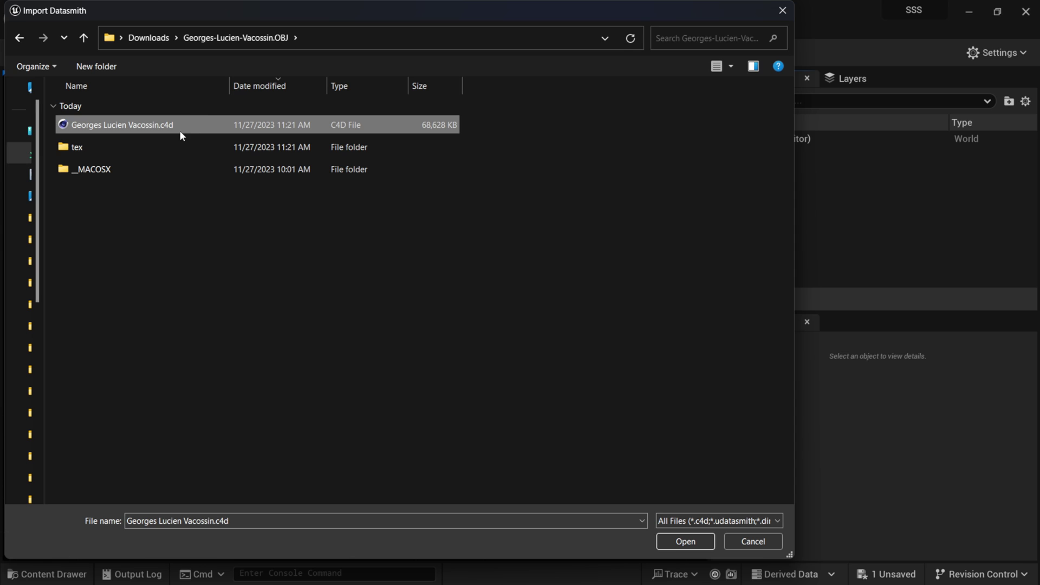
pyautogui.click(682, 543)
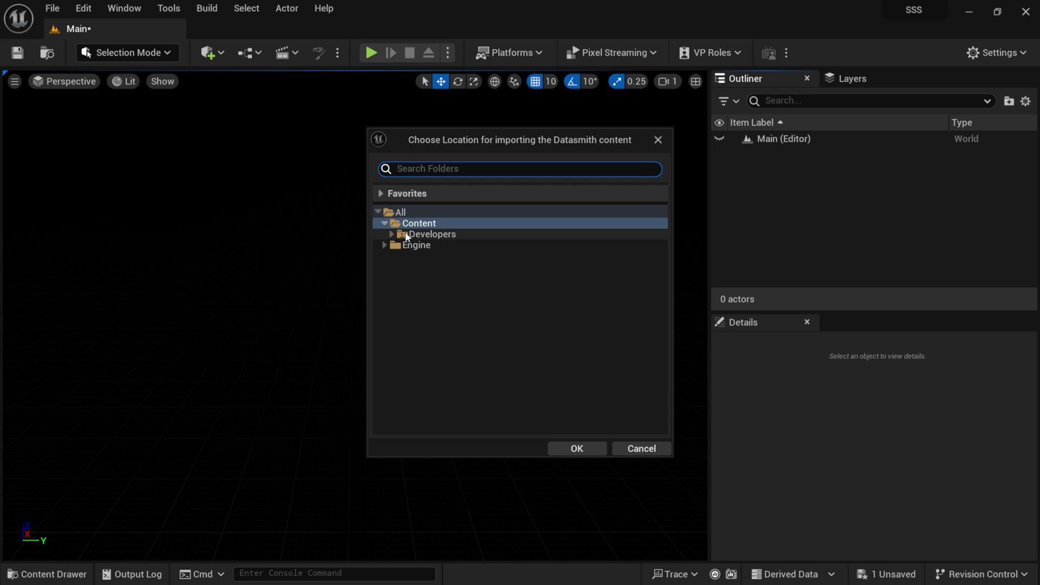
pyautogui.click(583, 449)
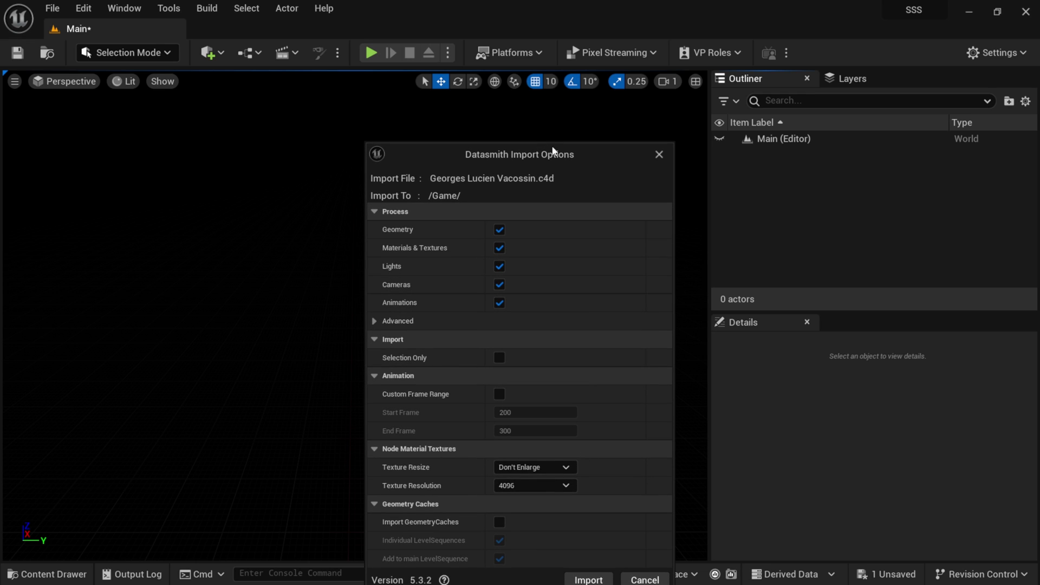
pyautogui.moveTo(589, 158); pyautogui.dragTo(545, 70)
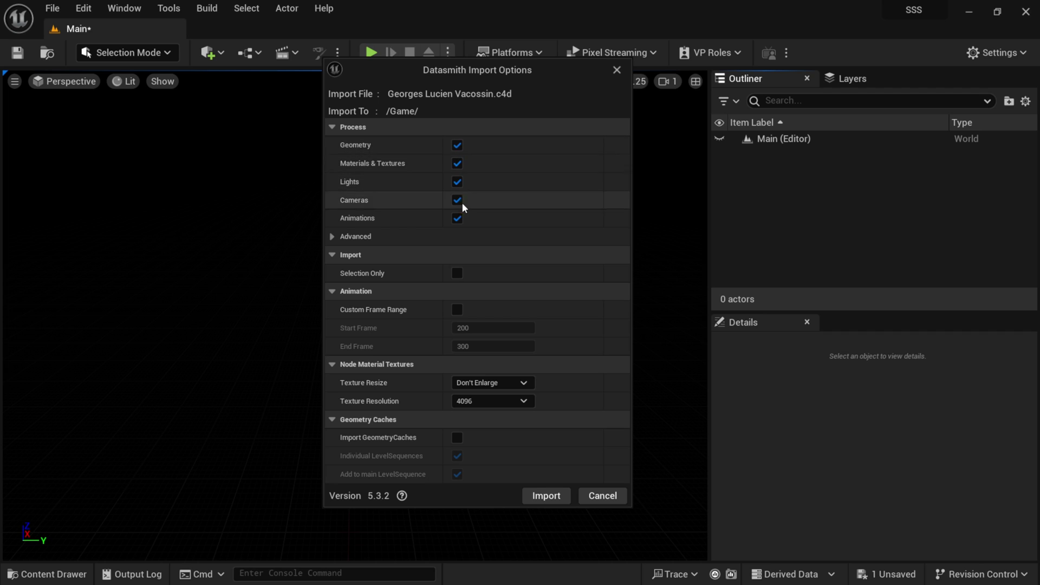
# Step: Import the dog scene, open its Level Sequence from Animations, and lock the view to RS_Camera
pyautogui.click(547, 496)
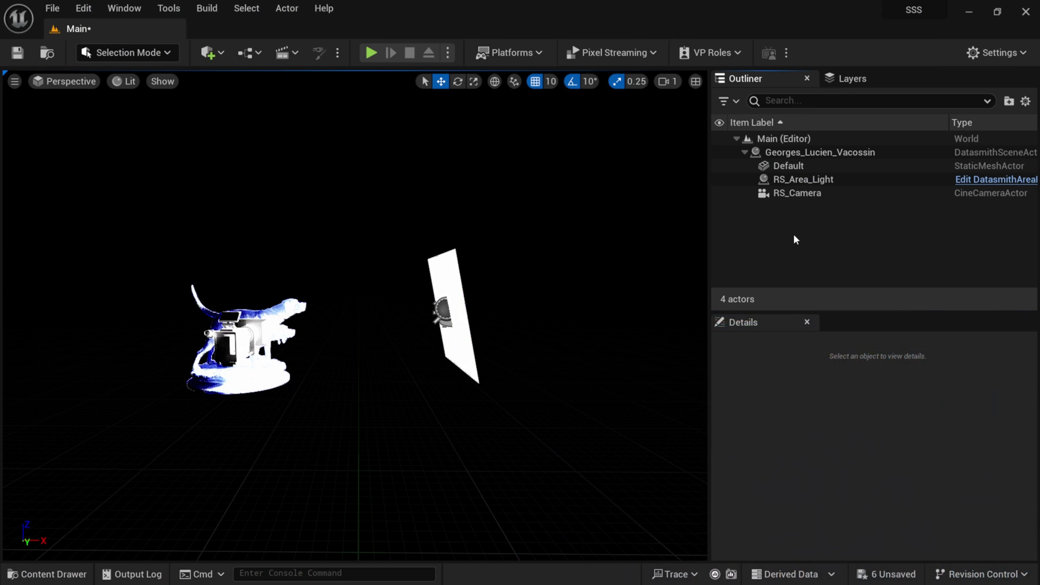
pyautogui.click(45, 575)
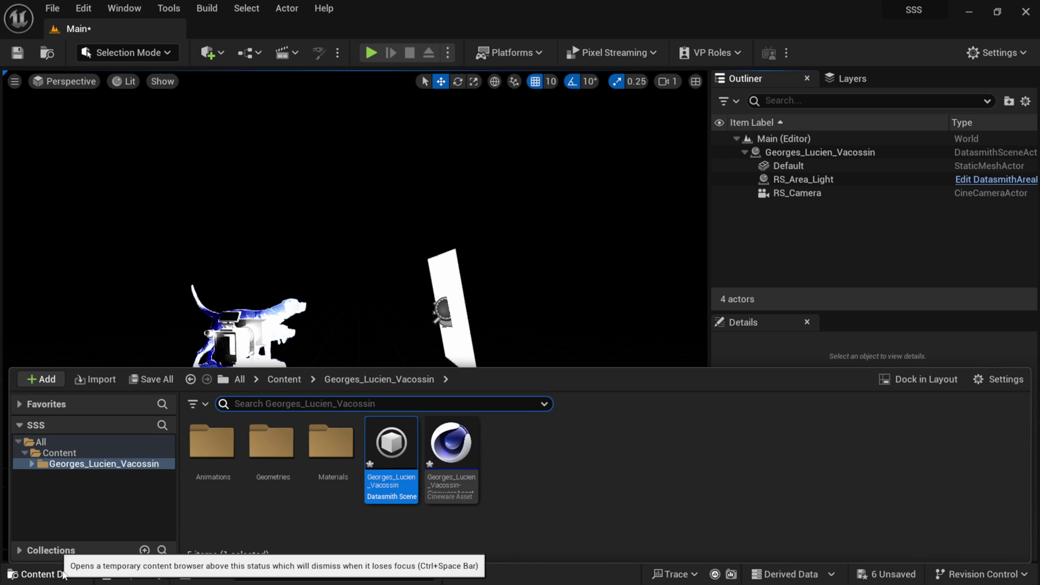
pyautogui.doubleClick(216, 450)
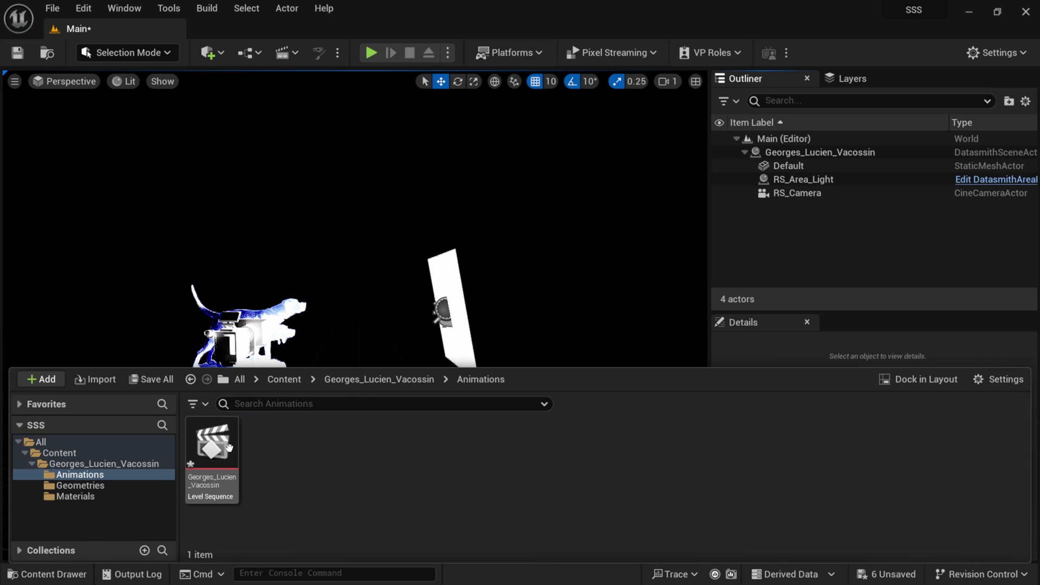
pyautogui.doubleClick(218, 452)
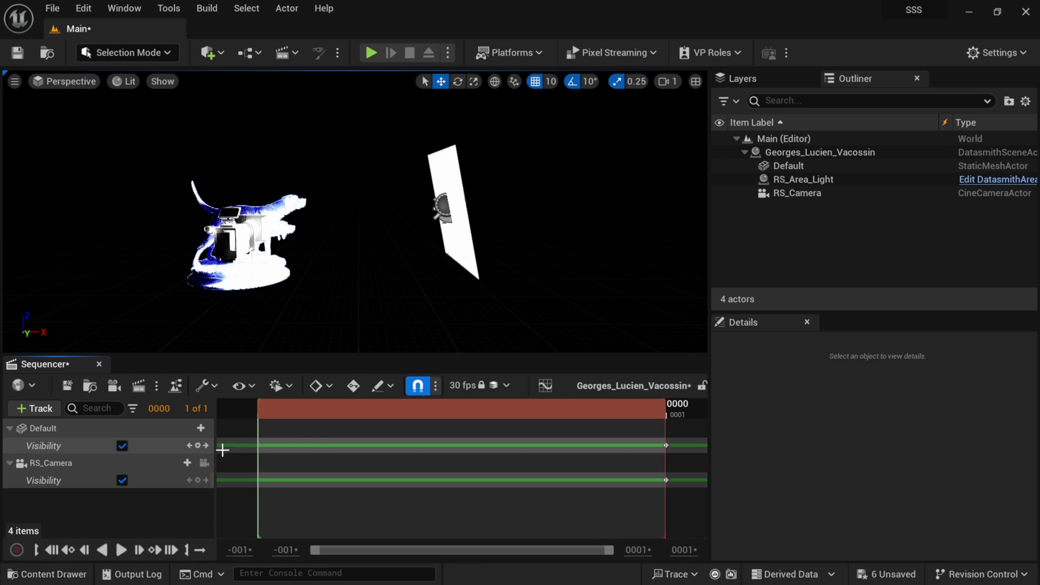
pyautogui.click(205, 463)
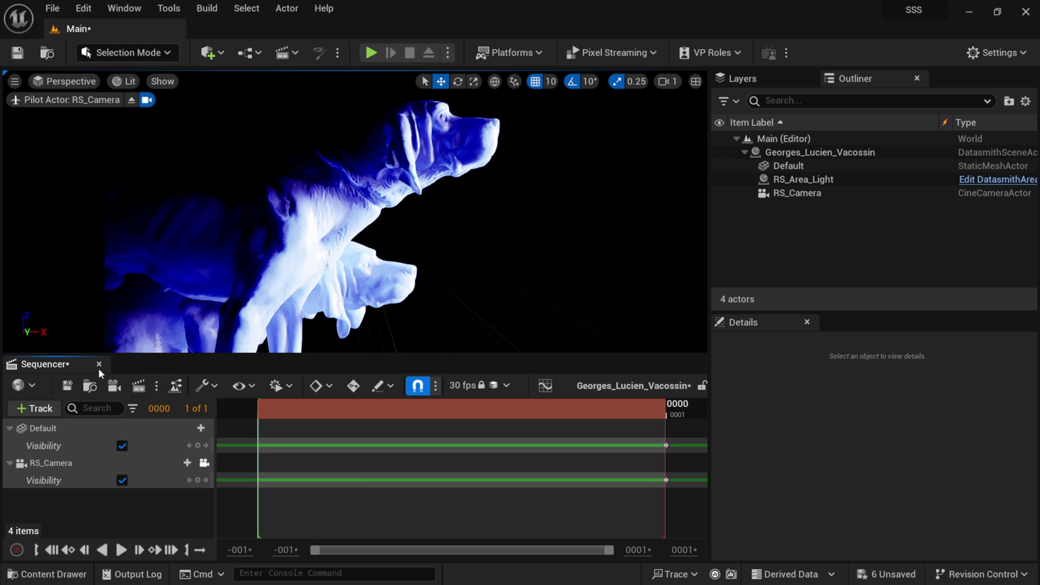
# Step: Close the Sequencer and select the dog statue's Default mesh, scrolling Details to Materials
pyautogui.click(99, 365)
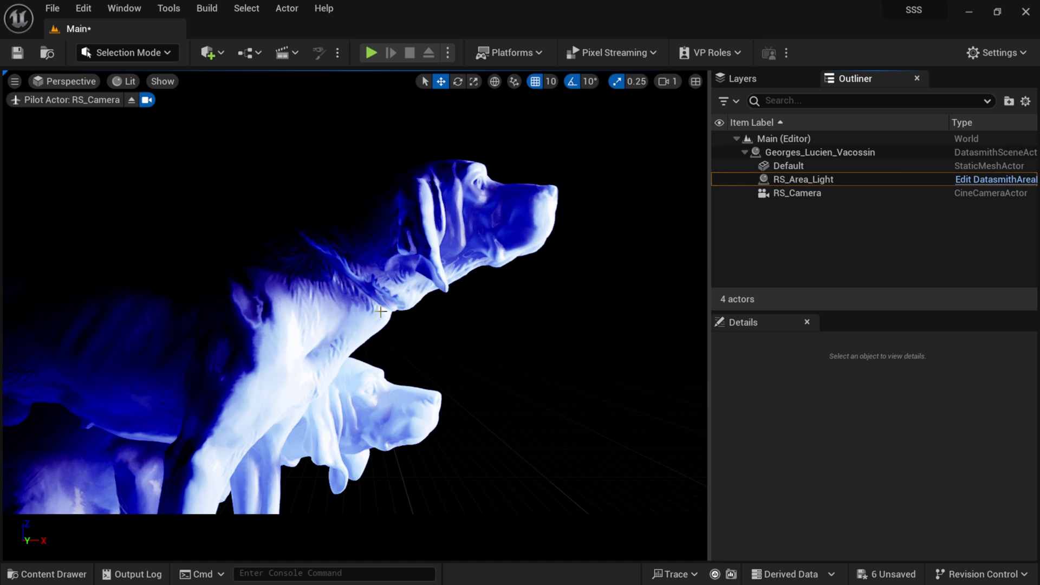
pyautogui.click(405, 236)
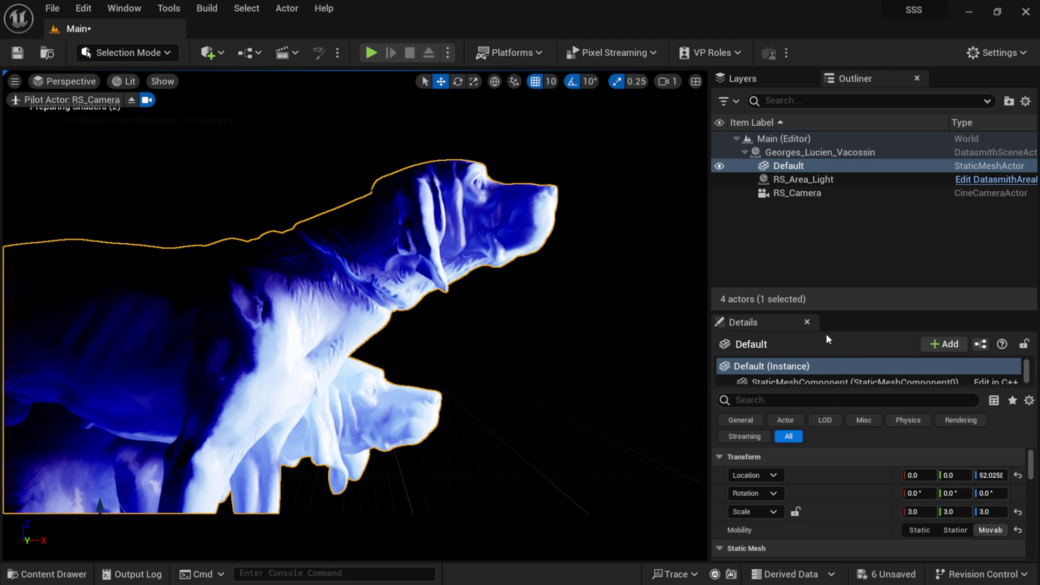
pyautogui.moveTo(838, 313); pyautogui.dragTo(829, 222)
pyautogui.scroll(-4, 813, 508)
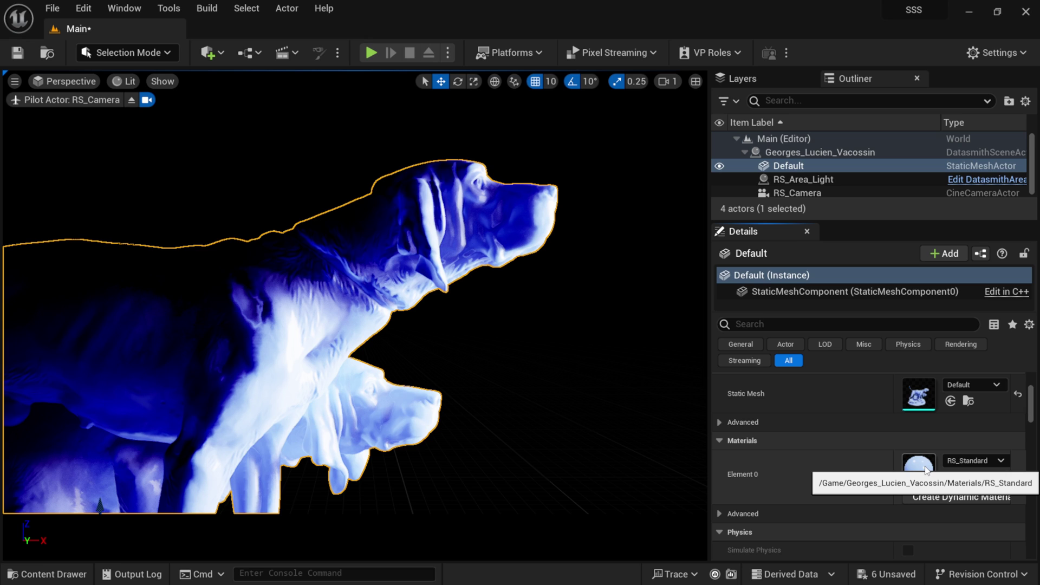
# Step: Open the RS_Standard material instance and scroll to its Subsurface parameters
pyautogui.doubleClick(919, 463)
pyautogui.moveTo(812, 54); pyautogui.dragTo(473, 52)
pyautogui.scroll(-4, 763, 403)
pyautogui.scroll(-5, 763, 402)
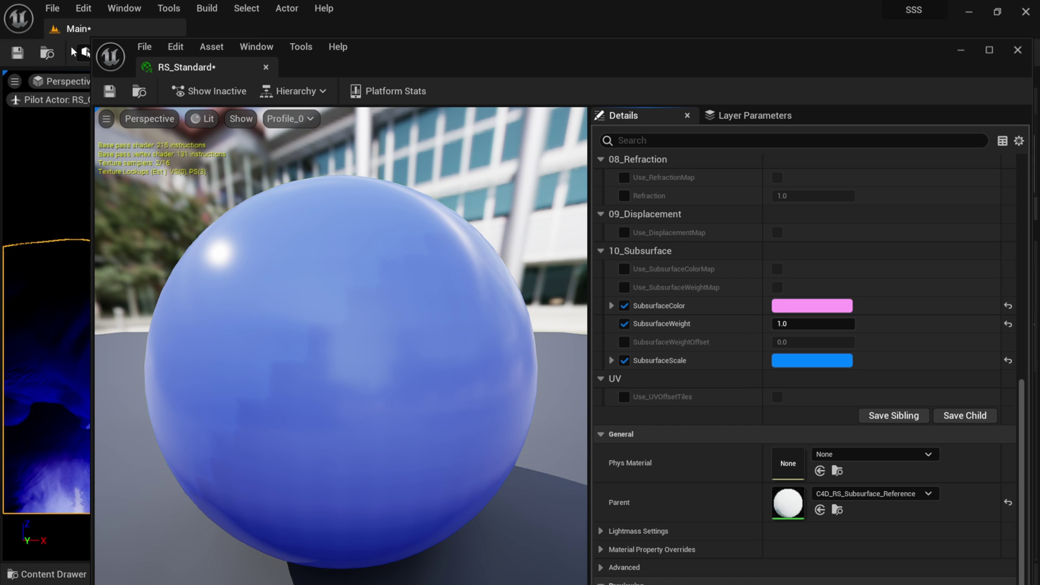
# Step: Fit the material editor beside the level viewport and set SubsurfaceWeight to 1.727952
pyautogui.moveTo(92, 39); pyautogui.dragTo(342, 220)
pyautogui.moveTo(644, 232); pyautogui.dragTo(700, 11)
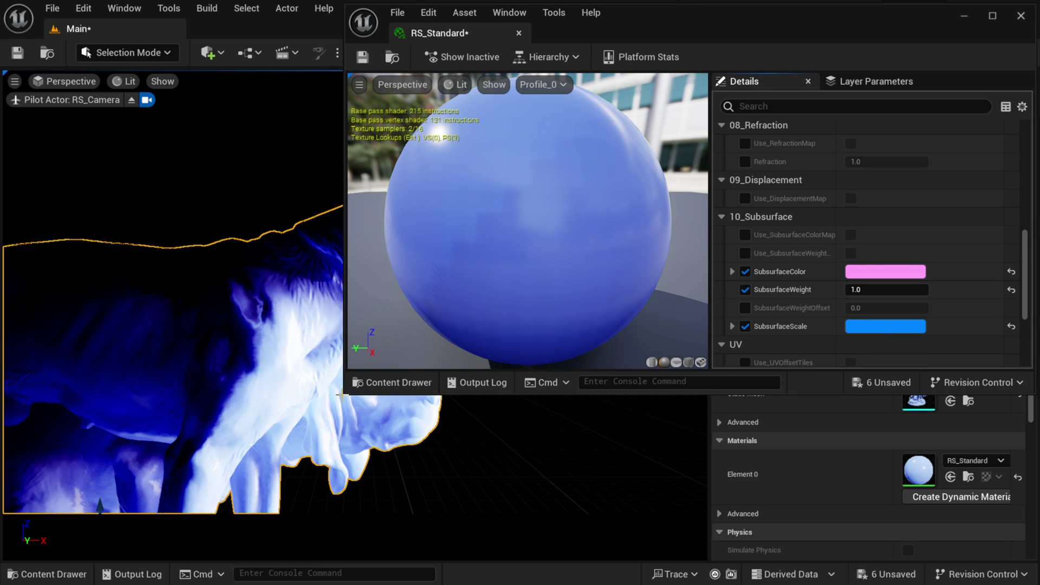
pyautogui.moveTo(343, 394); pyautogui.dragTo(409, 582)
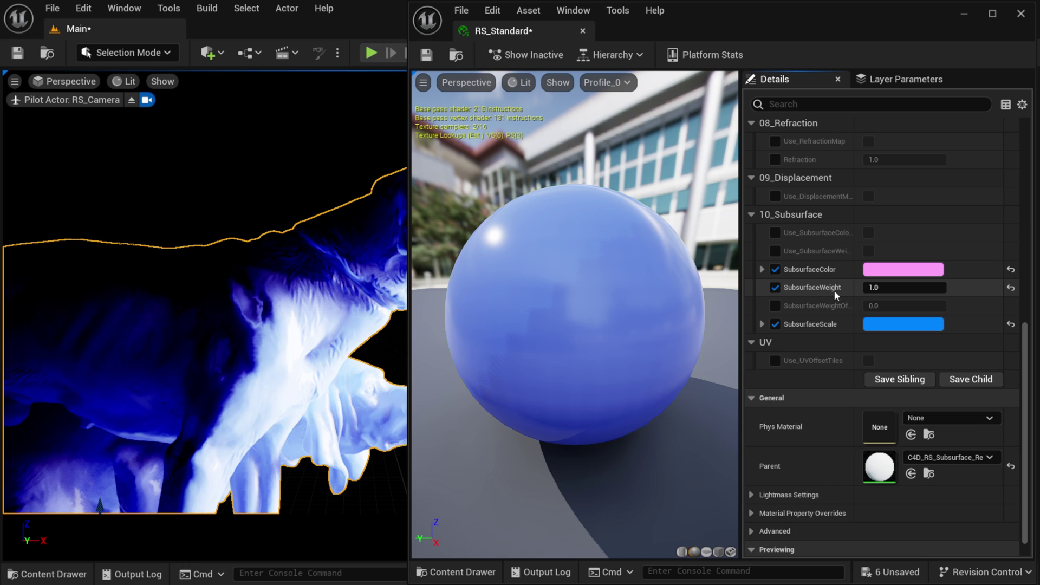
pyautogui.moveTo(889, 287)
pyautogui.mouseDown()
pyautogui.moveTo(946, 287)
pyautogui.moveTo(874, 287)
pyautogui.moveTo(905, 287)
pyautogui.moveTo(887, 287)
pyautogui.mouseUp()
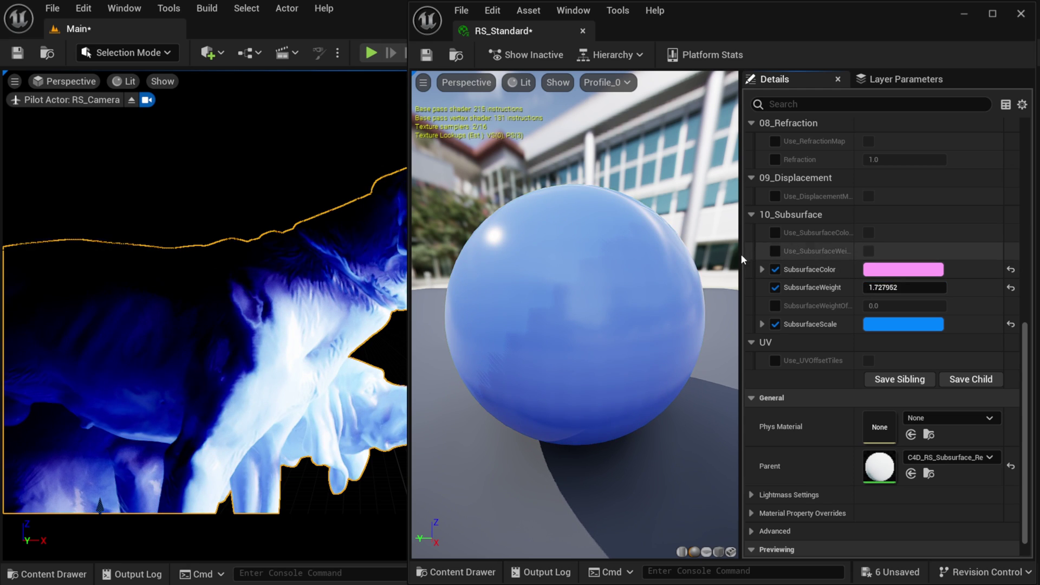
pyautogui.moveTo(740, 258); pyautogui.dragTo(662, 258)
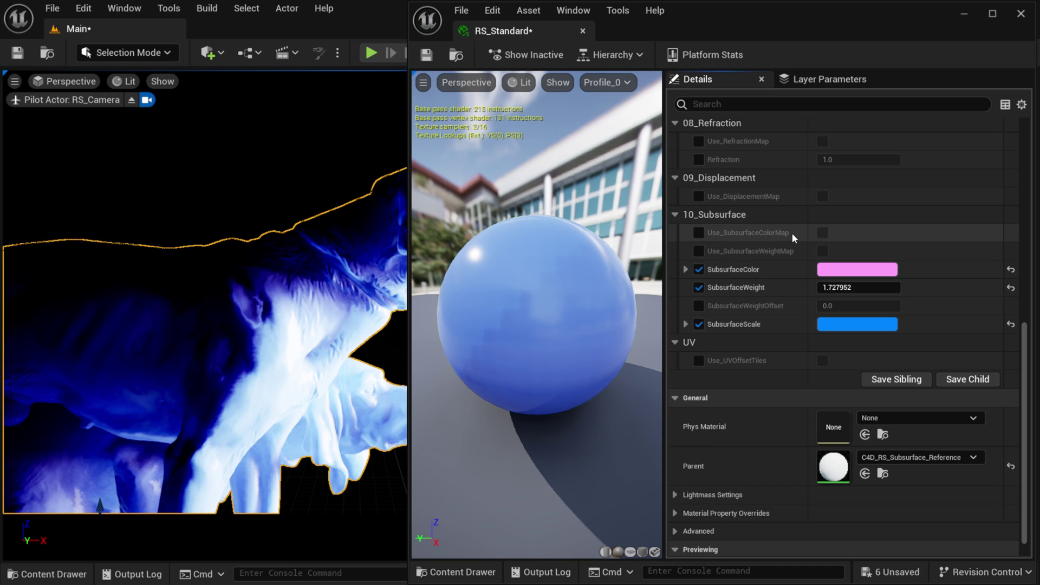
# Step: Enable SubsurfaceWeightOffset and change the SubsurfaceScale colour to magenta
pyautogui.click(699, 306)
pyautogui.moveTo(825, 305); pyautogui.dragTo(865, 305)
pyautogui.click(831, 325)
pyautogui.click(645, 282)
pyautogui.moveTo(661, 275); pyautogui.dragTo(688, 285)
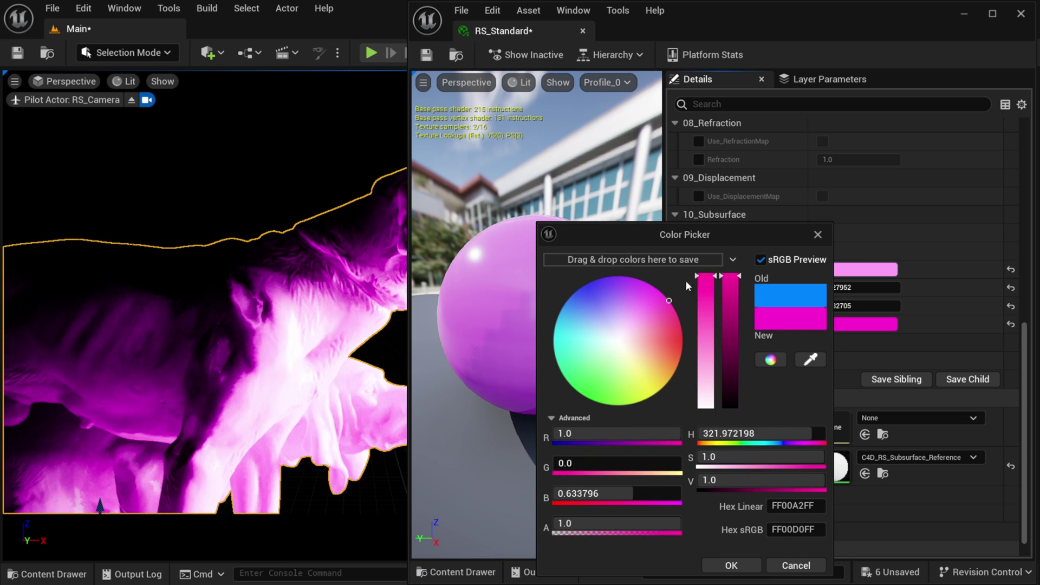
pyautogui.click(731, 564)
# Step: Change the SubsurfaceColor to a green hue
pyautogui.click(865, 269)
pyautogui.click(637, 356)
pyautogui.moveTo(637, 355); pyautogui.dragTo(575, 399)
pyautogui.moveTo(632, 365); pyautogui.dragTo(588, 375)
pyautogui.click(753, 565)
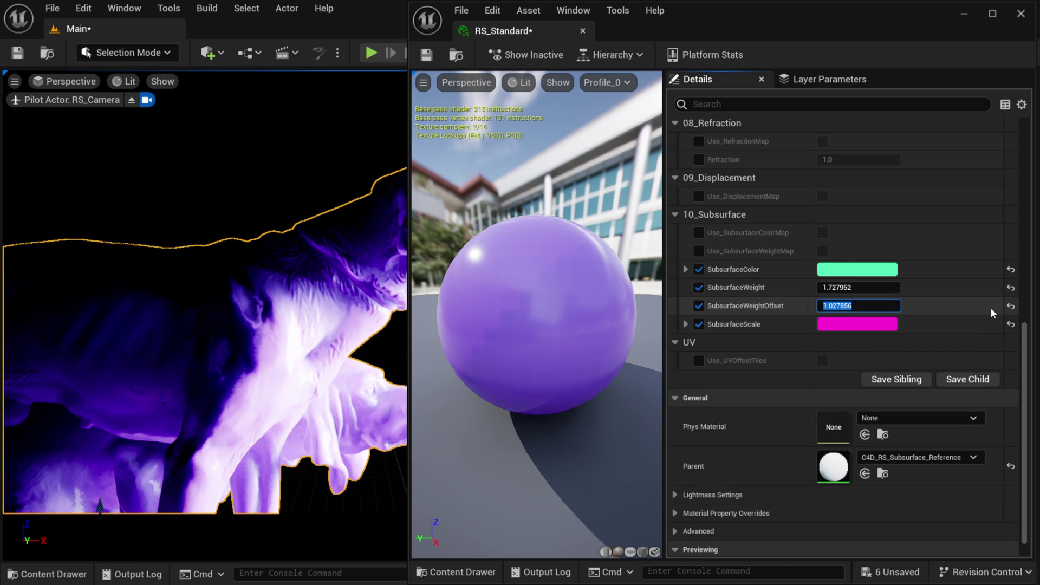
# Step: Set SubsurfaceWeightOffset to 0.1, raise SubsurfaceWeight to about 6.53, and save RS_Standard
pyautogui.click(1010, 306)
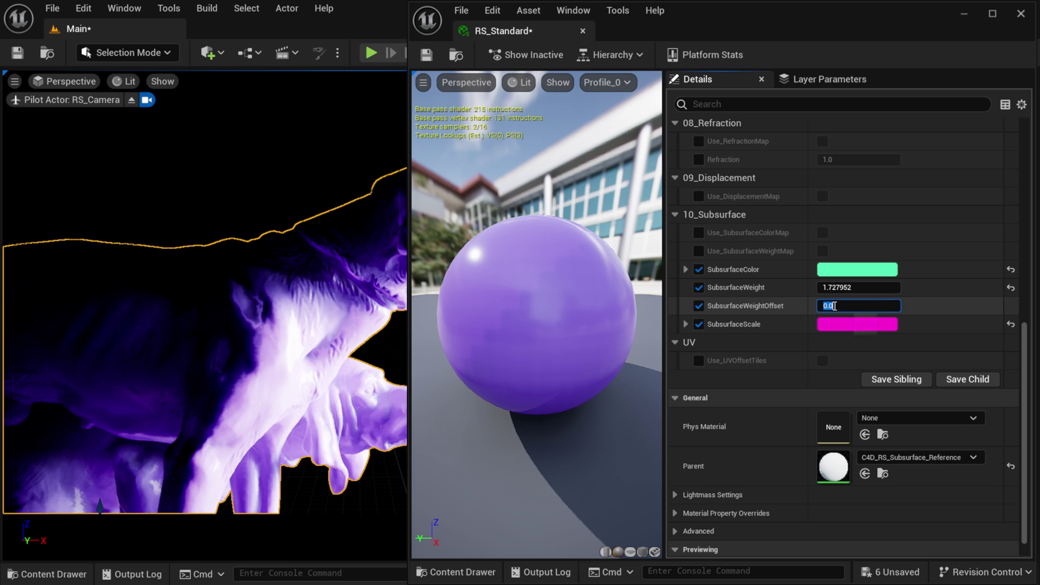
pyautogui.click(834, 306)
pyautogui.write('.1')
pyautogui.moveTo(844, 287); pyautogui.dragTo(899, 287)
pyautogui.click(426, 55)
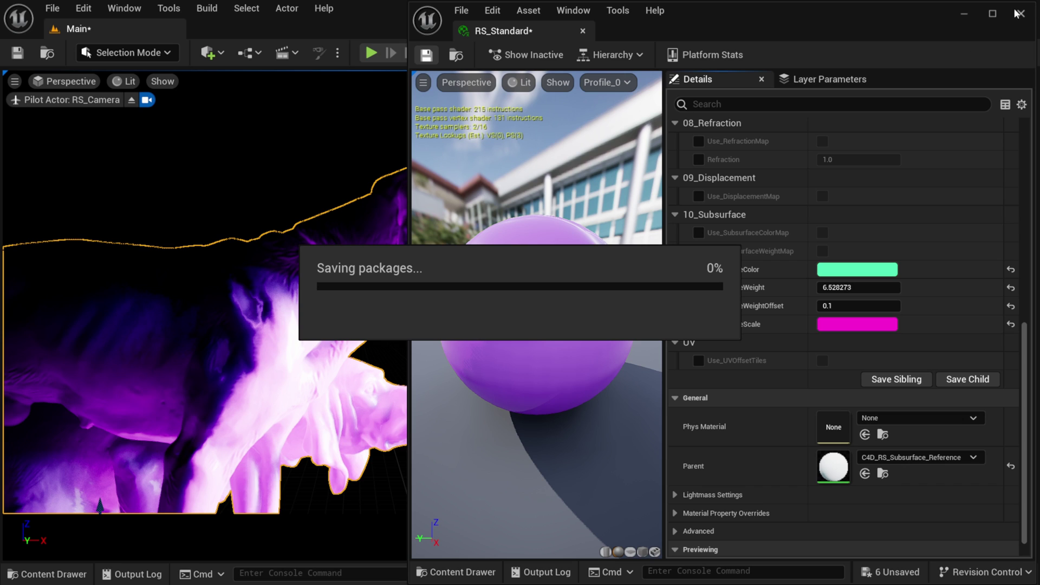
# Step: Close the material editor and select RS_Area_Light, scrolling its Details to Light
pyautogui.click(1020, 14)
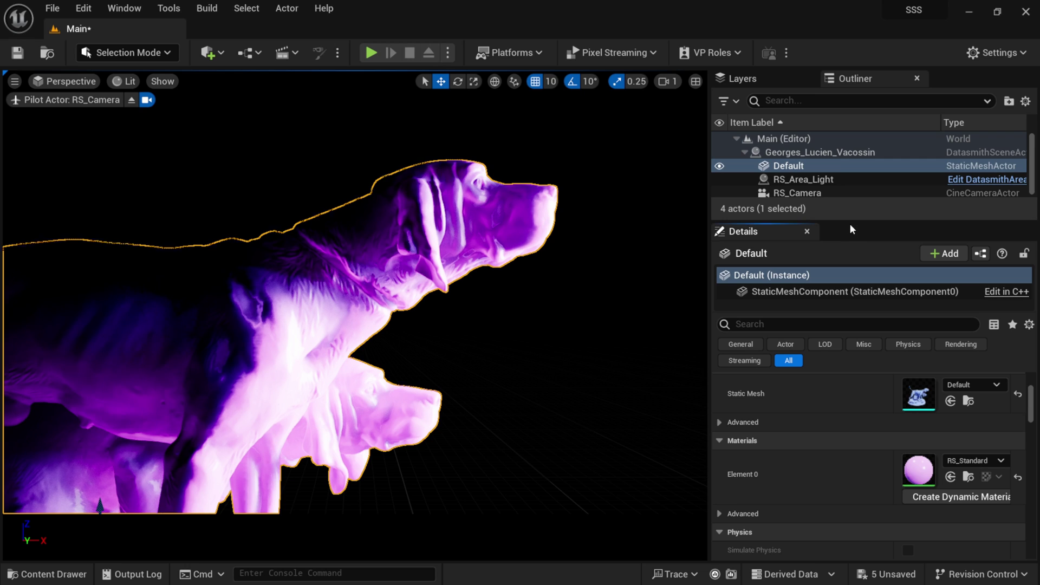
pyautogui.moveTo(849, 222); pyautogui.dragTo(823, 206)
pyautogui.click(813, 179)
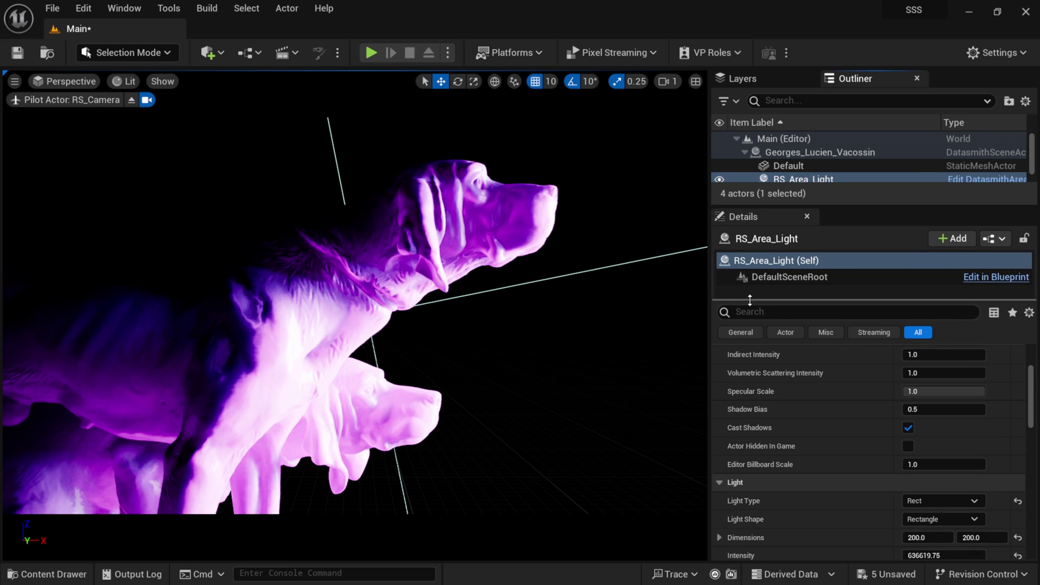
pyautogui.moveTo(709, 308); pyautogui.dragTo(636, 306)
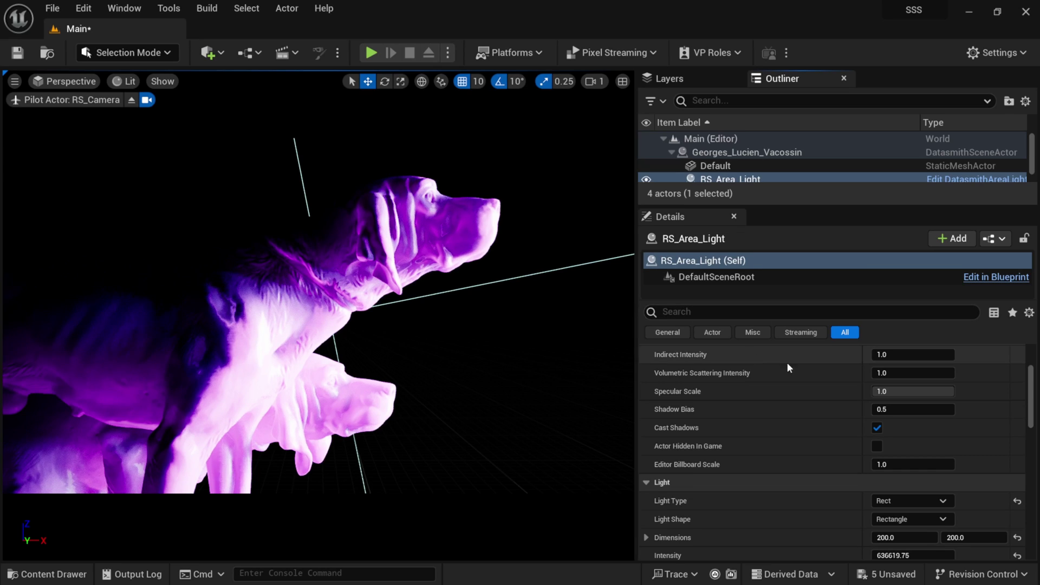
pyautogui.moveTo(1030, 379); pyautogui.dragTo(1034, 399)
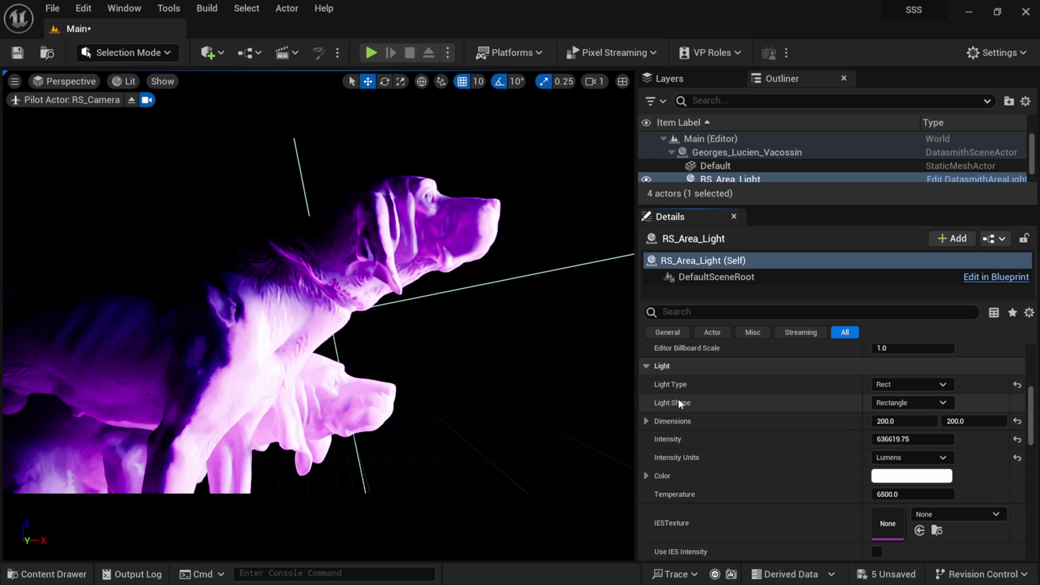
# Step: Keep Lumens as the intensity unit and set the area light Intensity to 665032.375
pyautogui.click(944, 458)
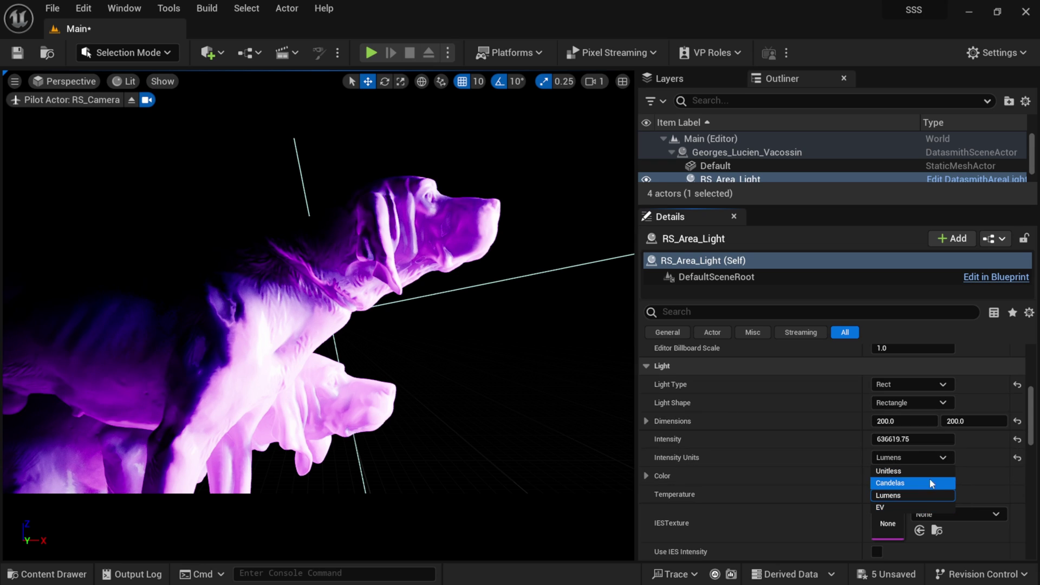
pyautogui.click(744, 460)
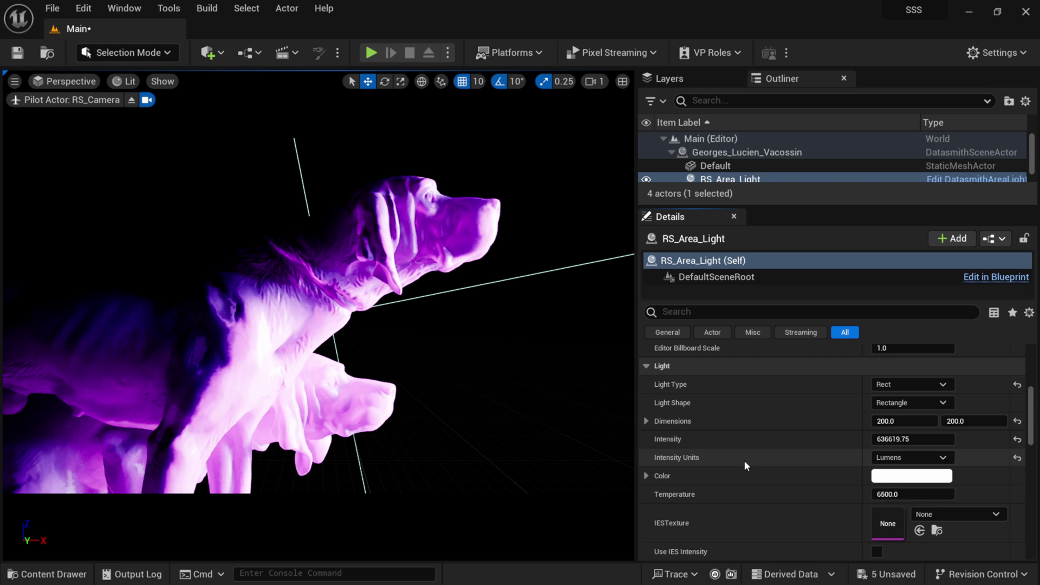
pyautogui.moveTo(909, 439); pyautogui.dragTo(961, 444)
pyautogui.click(899, 439)
pyautogui.write('75314')
pyautogui.press('Return')
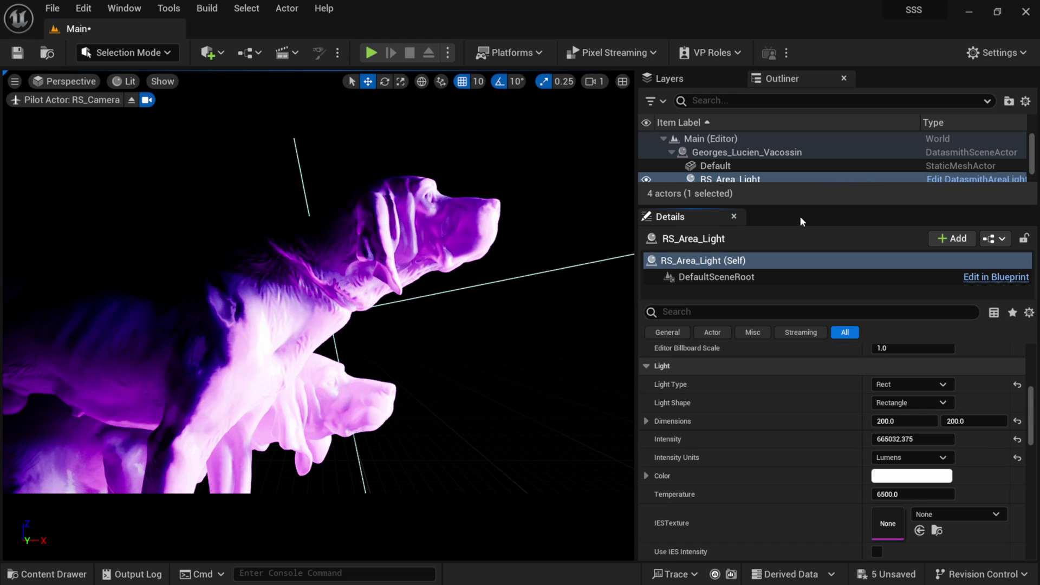
pyautogui.moveTo(802, 205); pyautogui.dragTo(786, 254)
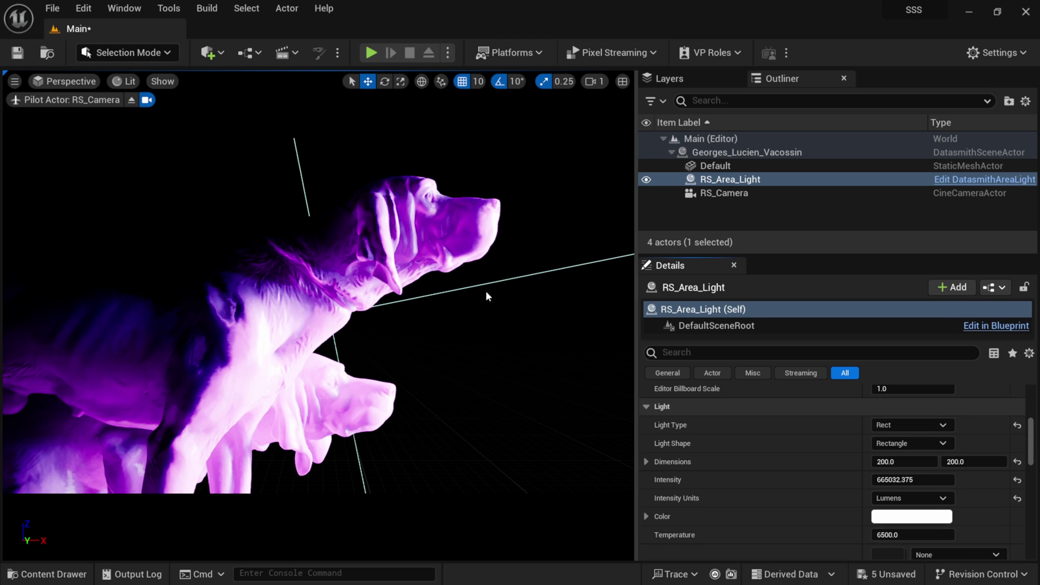